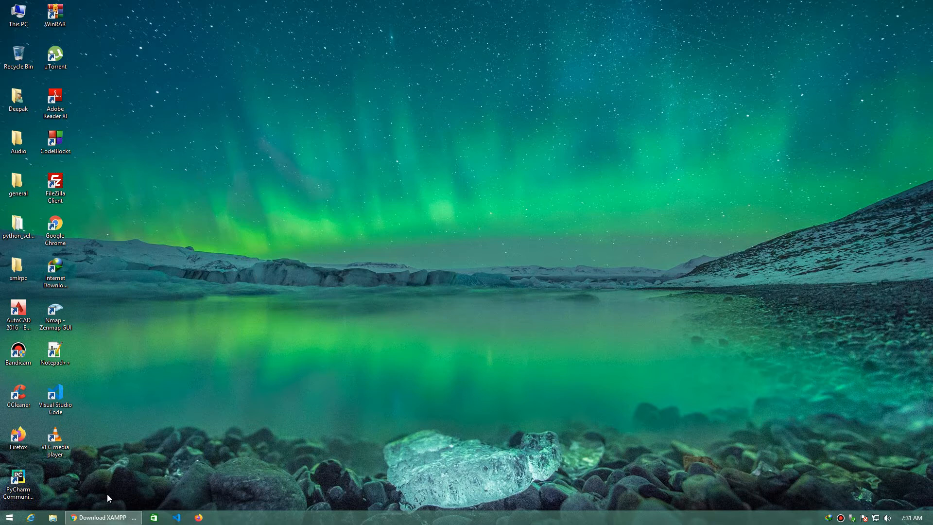
# Step: Download the 64-bit XAMPP 7.4.8 installer for Windows from apachefriends.org and close the download success page
pyautogui.click(107, 517)
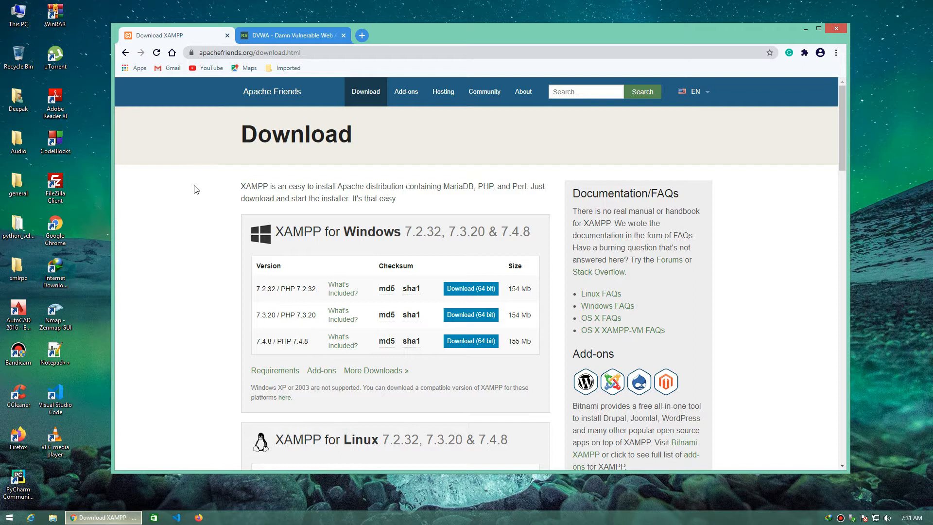
pyautogui.click(336, 54)
pyautogui.click(336, 53)
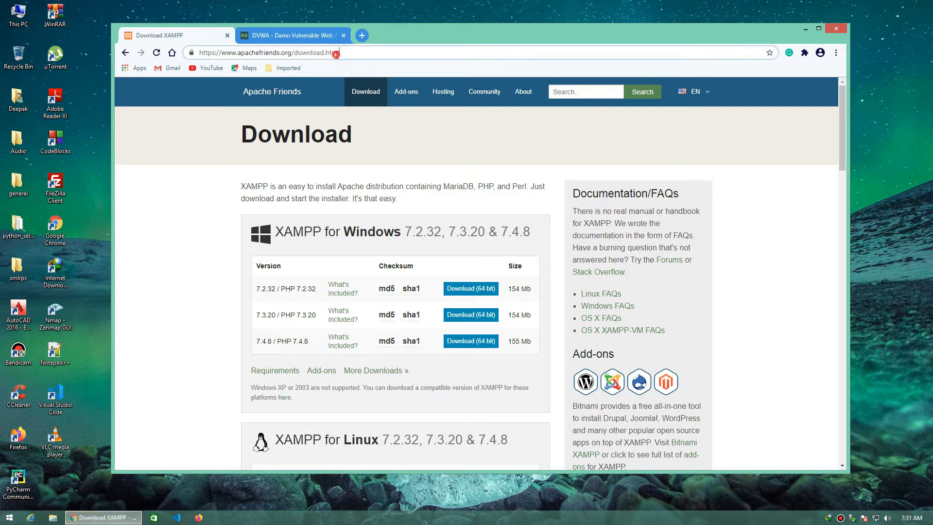
pyautogui.moveTo(360, 53); pyautogui.dragTo(192, 58)
pyautogui.click(175, 176)
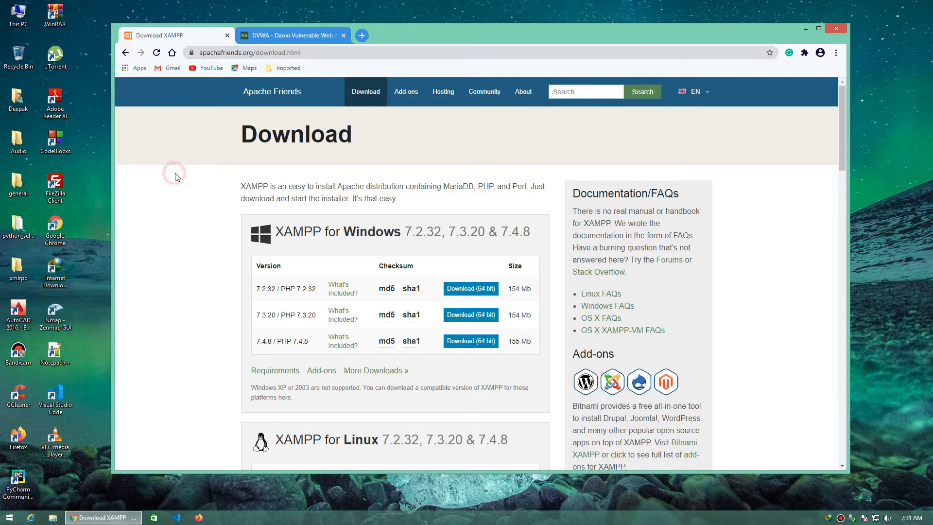
pyautogui.click(469, 341)
pyautogui.scroll(-1, 359, 88)
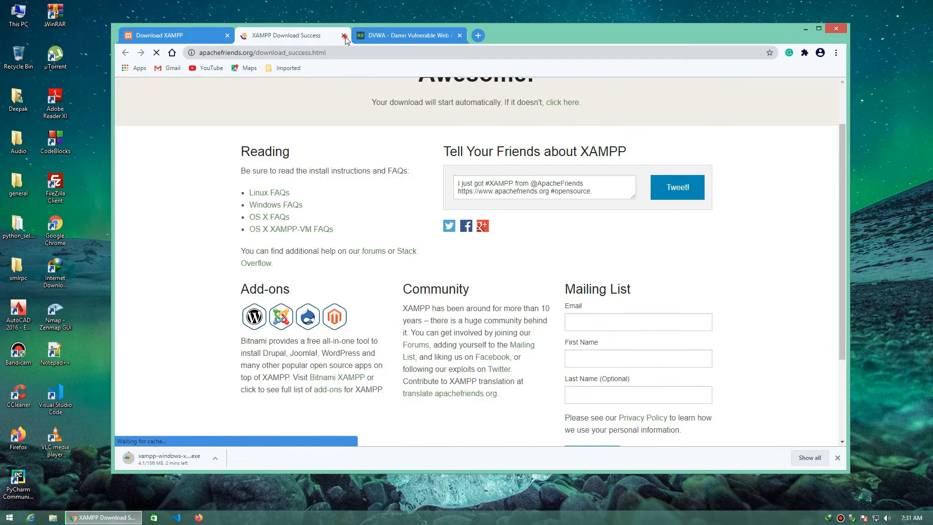
pyautogui.click(344, 36)
pyautogui.scroll(1, 328, 74)
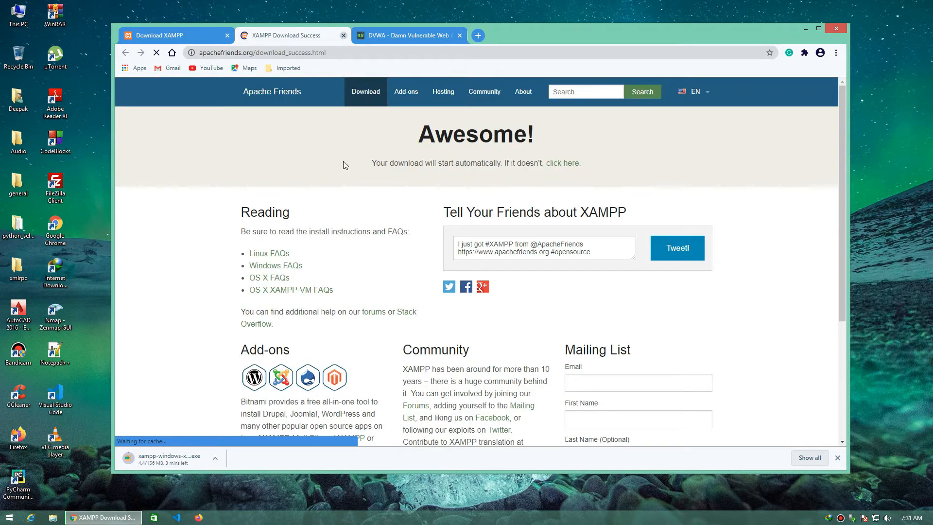
pyautogui.click(343, 35)
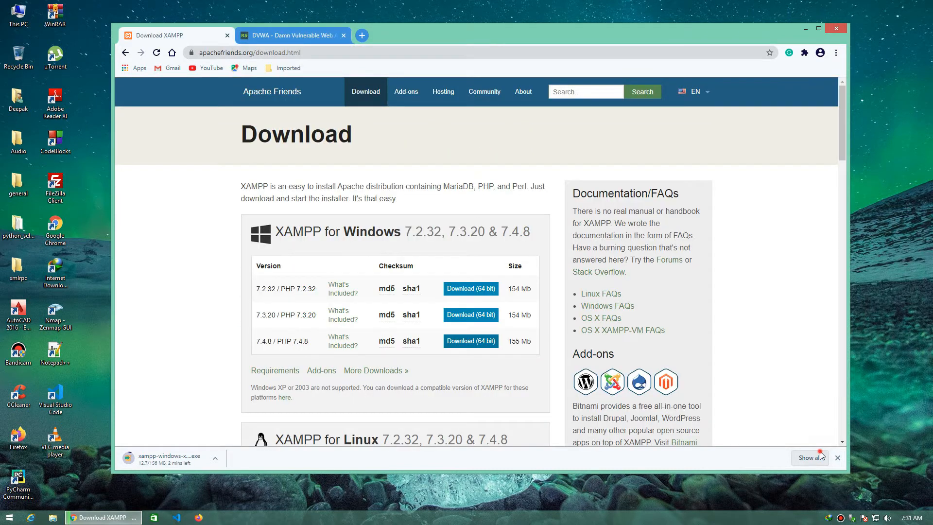
# Step: Download the DVWA-master.zip archive from dvwa.co.uk and follow both transfers in the browser's downloads list
pyautogui.click(820, 455)
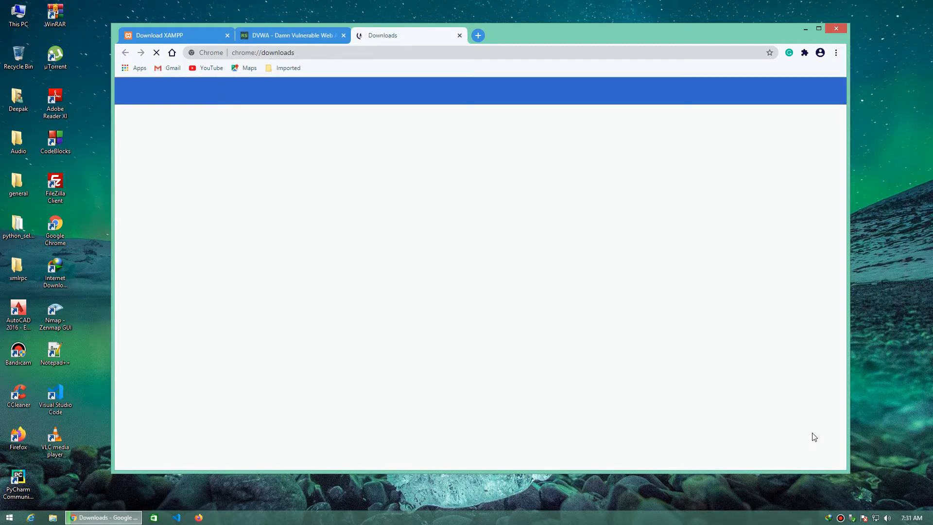
pyautogui.click(338, 239)
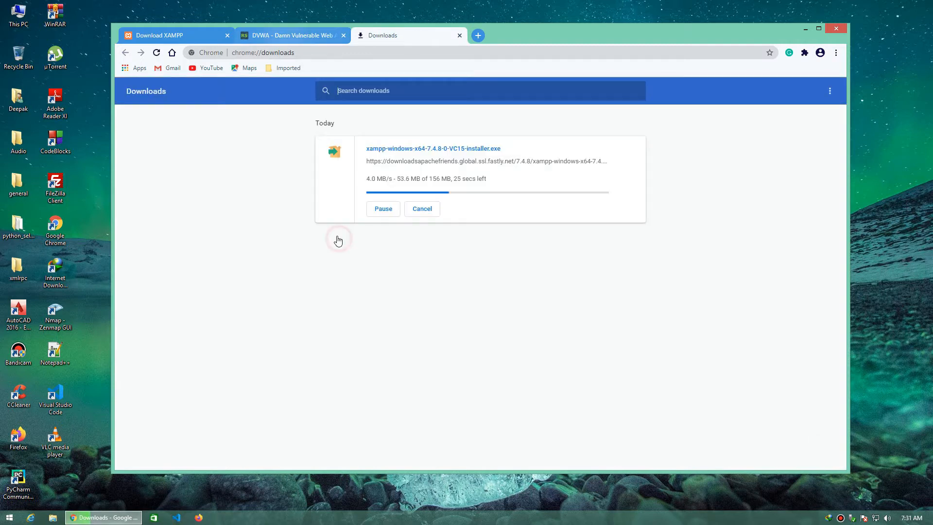
pyautogui.click(337, 237)
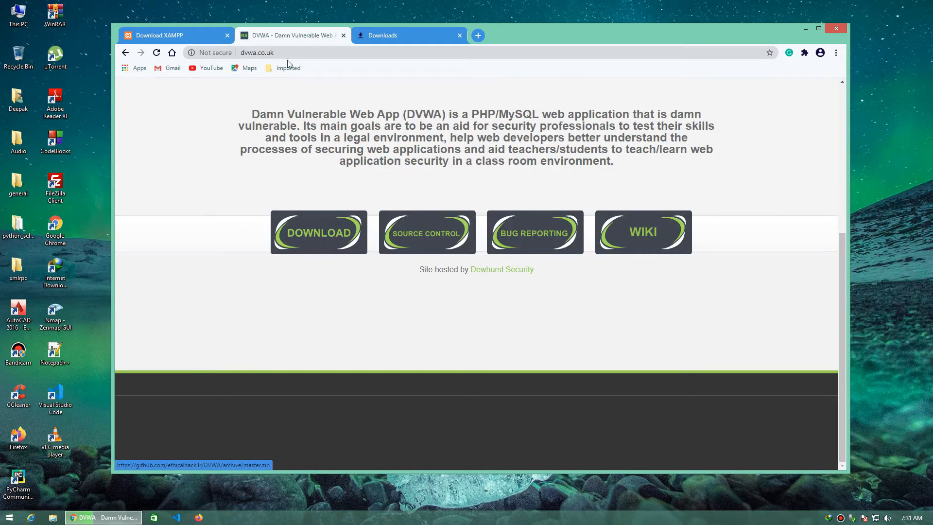
pyautogui.click(244, 53)
pyautogui.write('d')
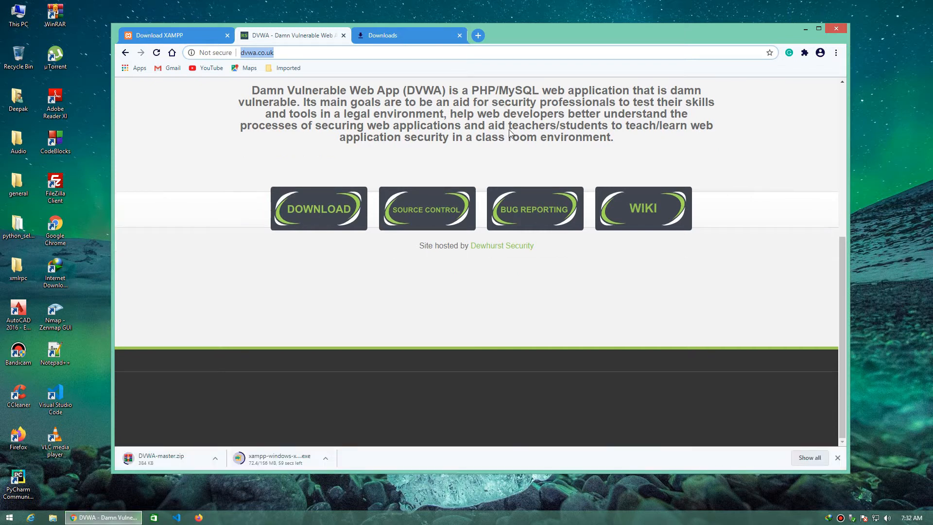
pyautogui.hotkey('ctrl', 'Tab')
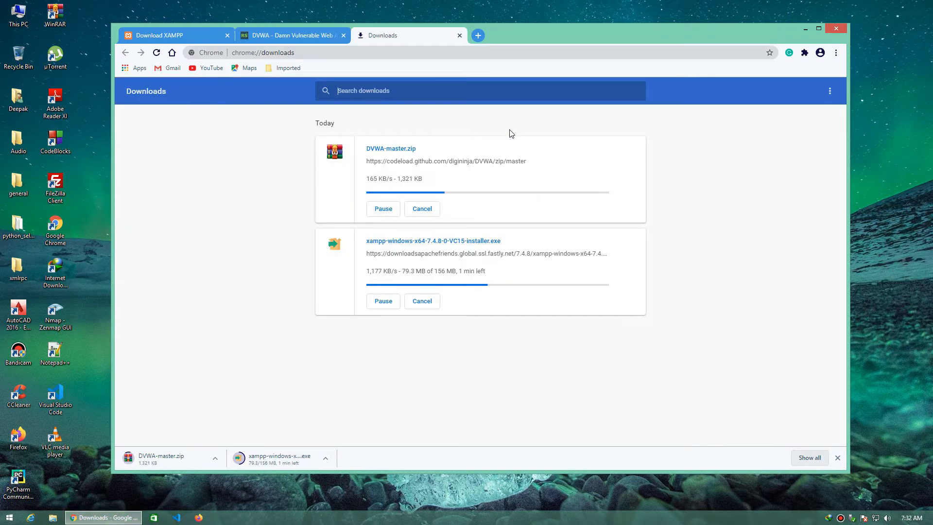
pyautogui.click(485, 217)
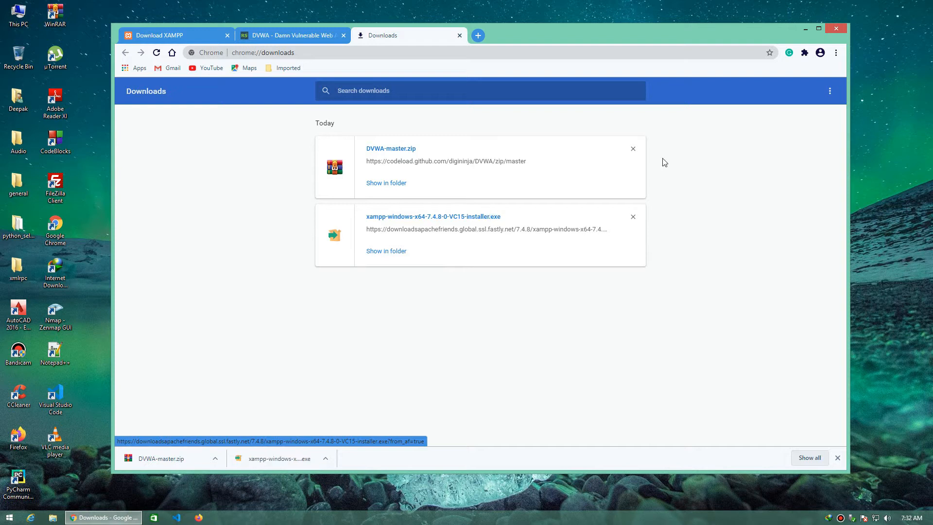
pyautogui.click(805, 29)
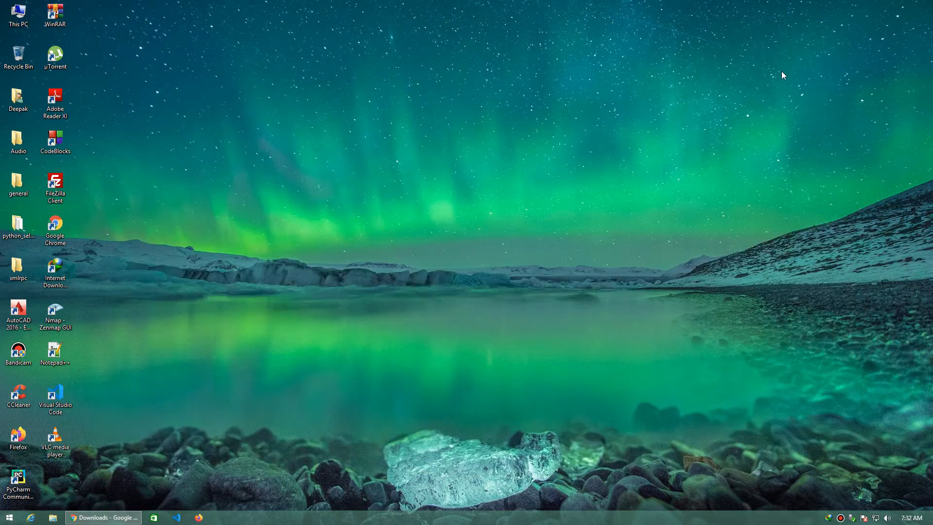
# Step: Start the XAMPP setup wizard and proceed to the installation folder choice with the default components
pyautogui.click(467, 273)
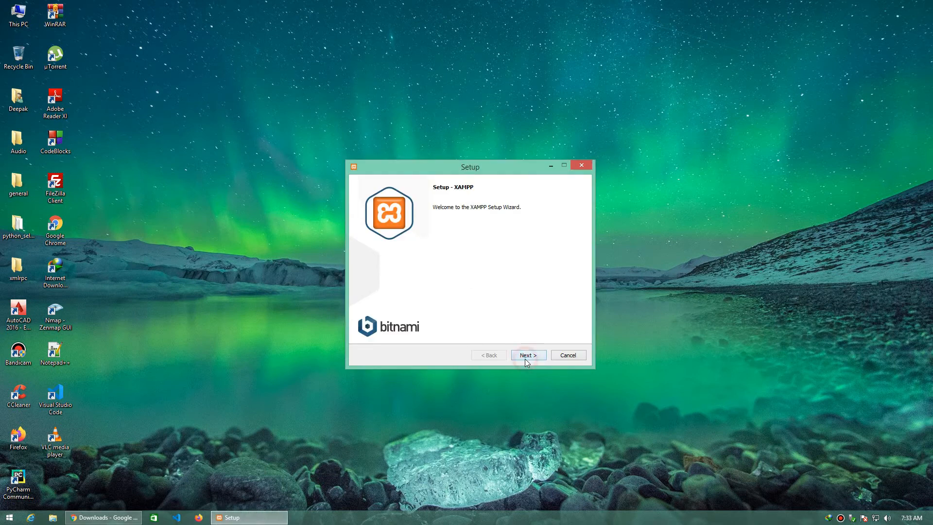
pyautogui.click(525, 355)
pyautogui.click(526, 355)
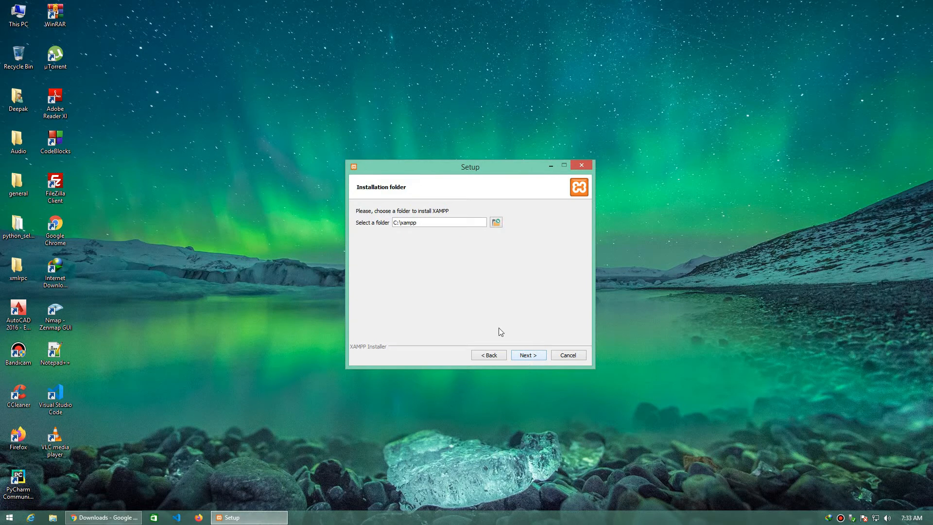
# Step: Create a folder named xampp on Local Disk (F:) and choose it as the XAMPP installation folder
pyautogui.click(496, 223)
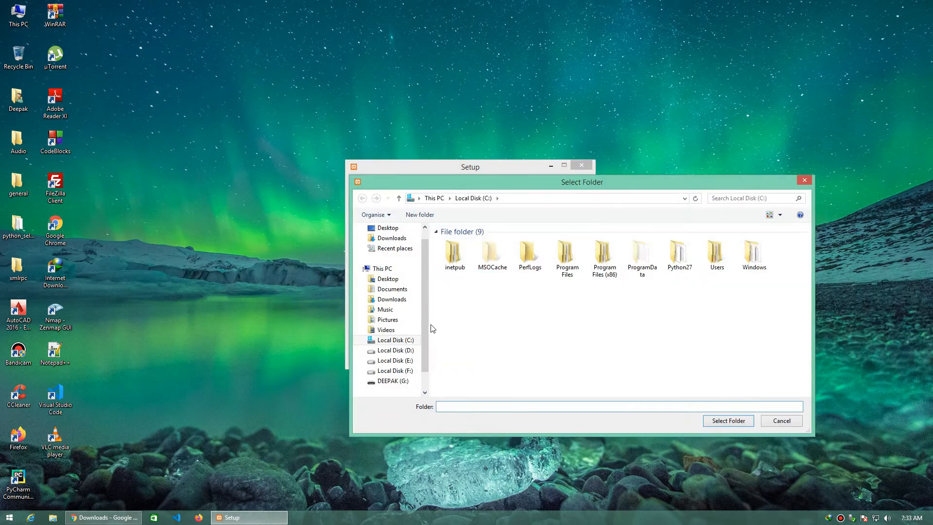
pyautogui.scroll(-1, 424, 354)
pyautogui.click(394, 350)
pyautogui.click(505, 409)
pyautogui.rightClick(543, 338)
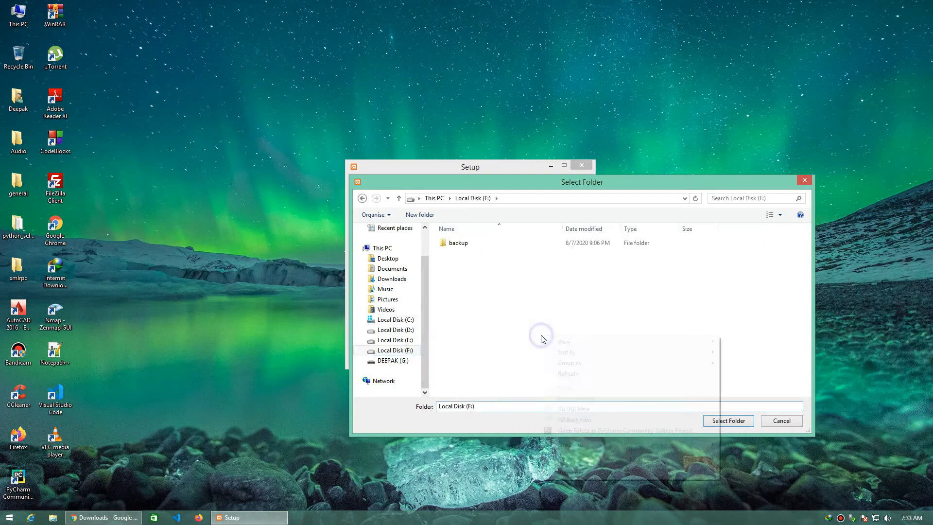
pyautogui.click(611, 460)
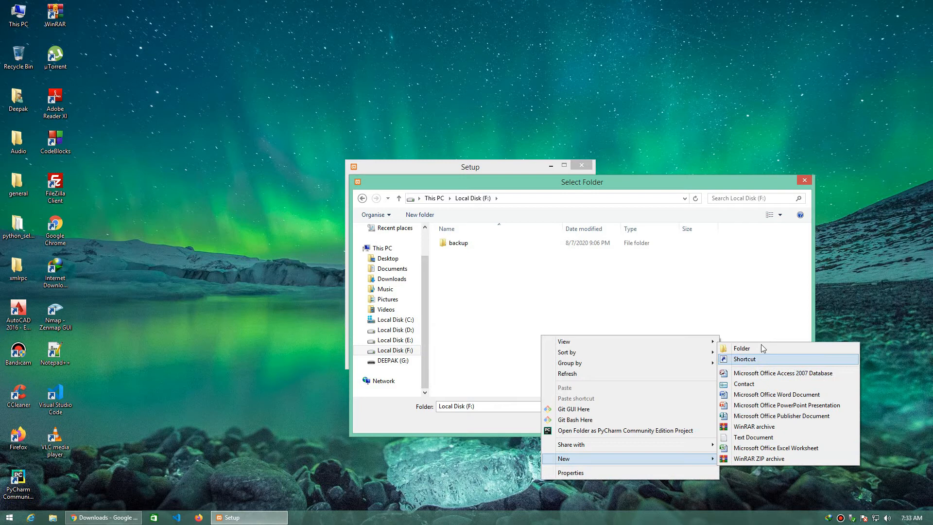
pyautogui.click(762, 348)
pyautogui.write('xampp')
pyautogui.press('Return')
pyautogui.press('Return')
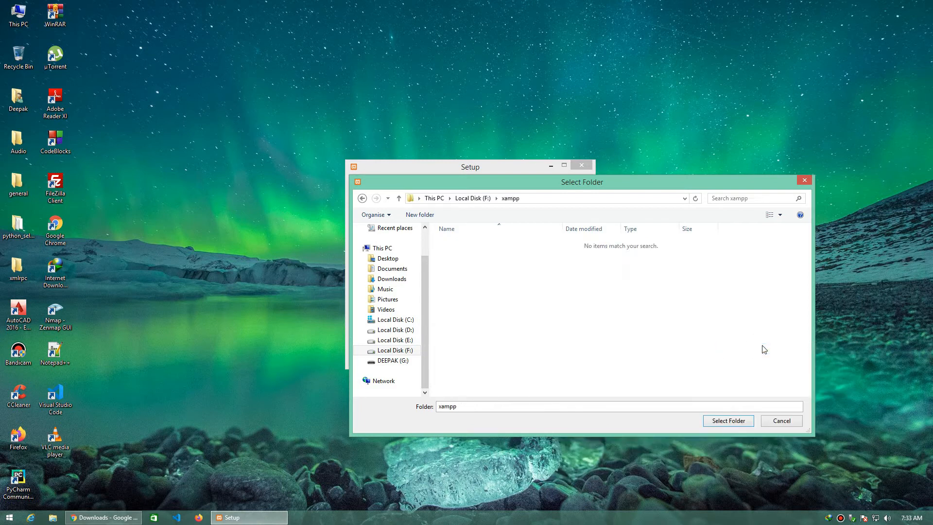
pyautogui.click(730, 421)
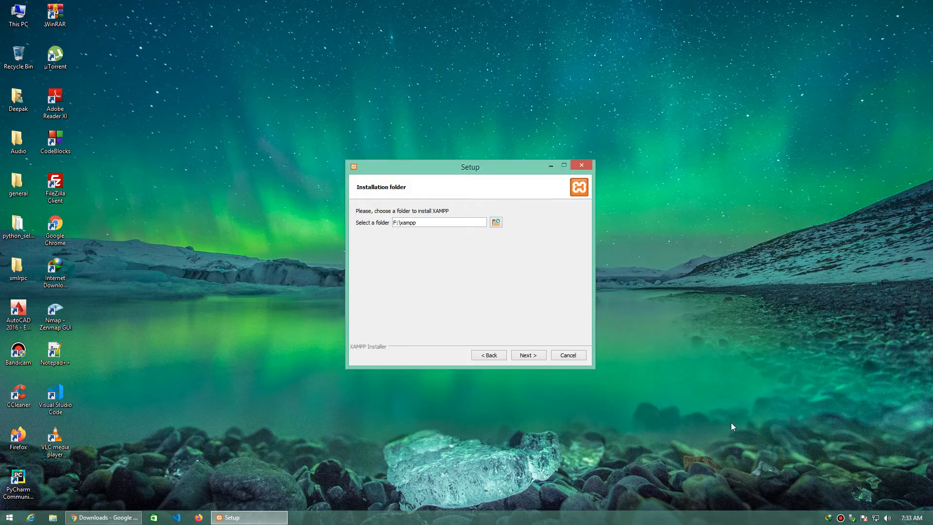
# Step: Decline learning more about Bitnami, install XAMPP, and finish the setup with the Control Panel set to start
pyautogui.click(537, 357)
pyautogui.click(537, 357)
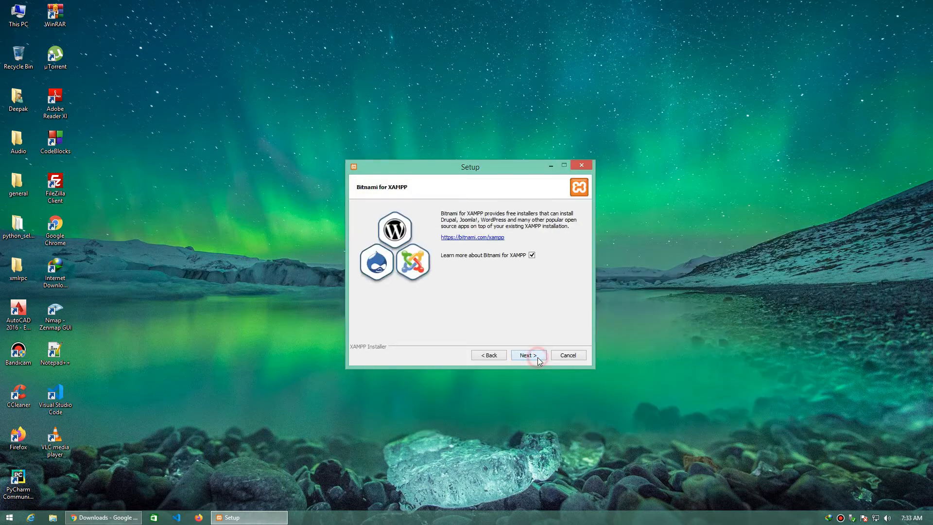
pyautogui.click(532, 255)
pyautogui.click(529, 354)
pyautogui.click(530, 356)
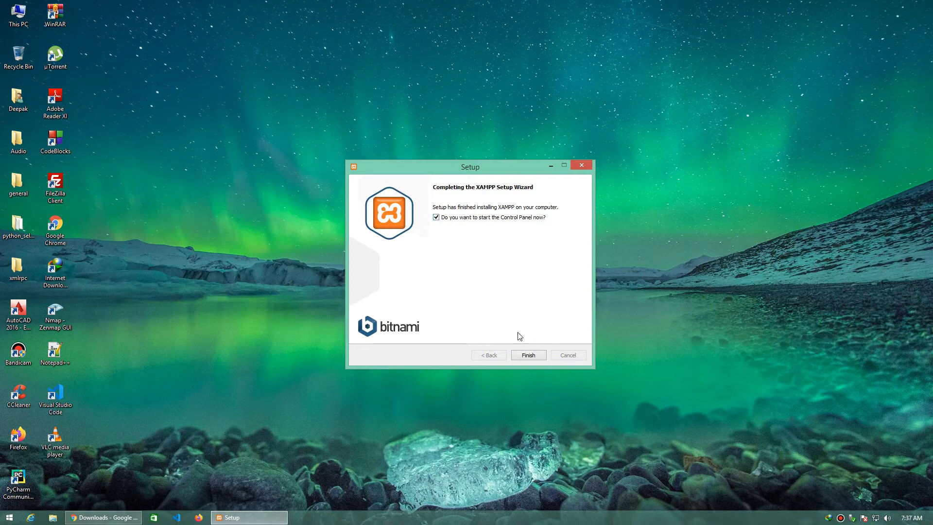
pyautogui.click(528, 355)
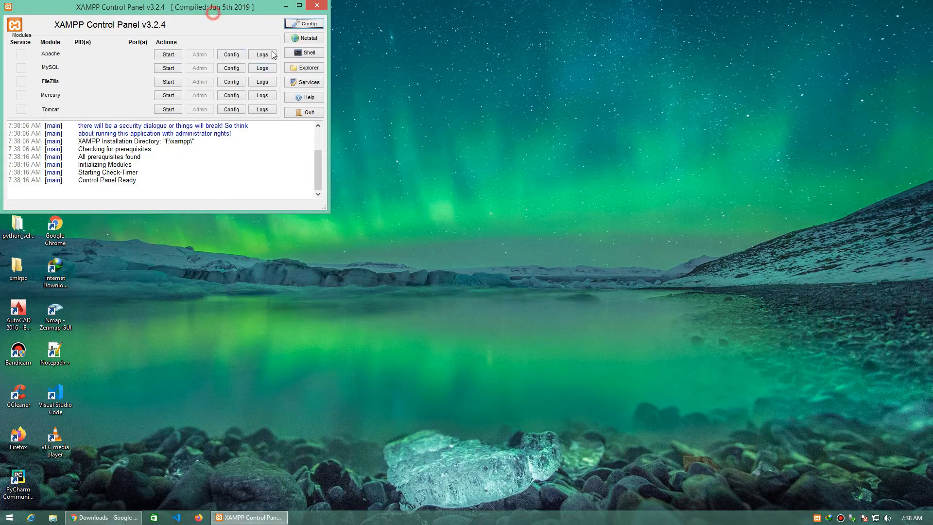
# Step: Move the XAMPP Control Panel to a clear area of the desktop and start the Apache and MySQL modules
pyautogui.moveTo(212, 9); pyautogui.dragTo(327, 66)
pyautogui.moveTo(577, 204); pyautogui.dragTo(650, 220)
pyautogui.click(612, 259)
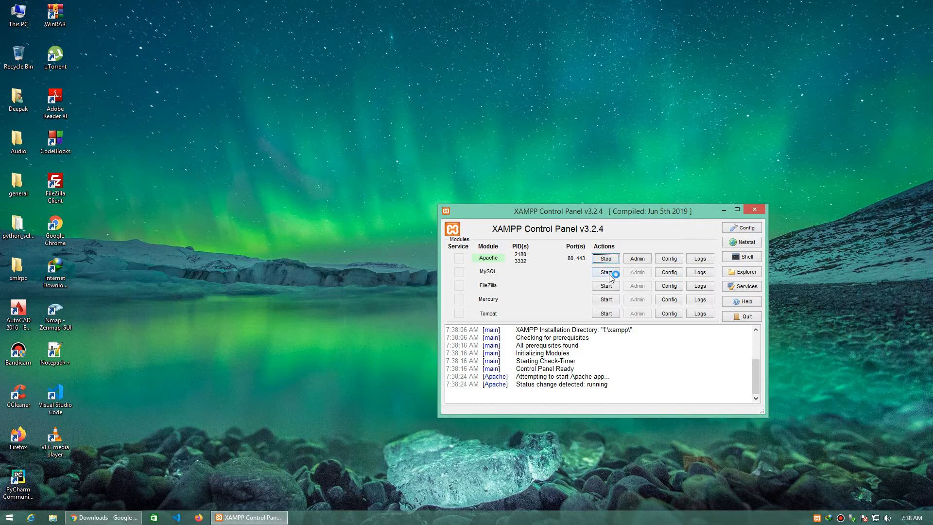
pyautogui.click(607, 273)
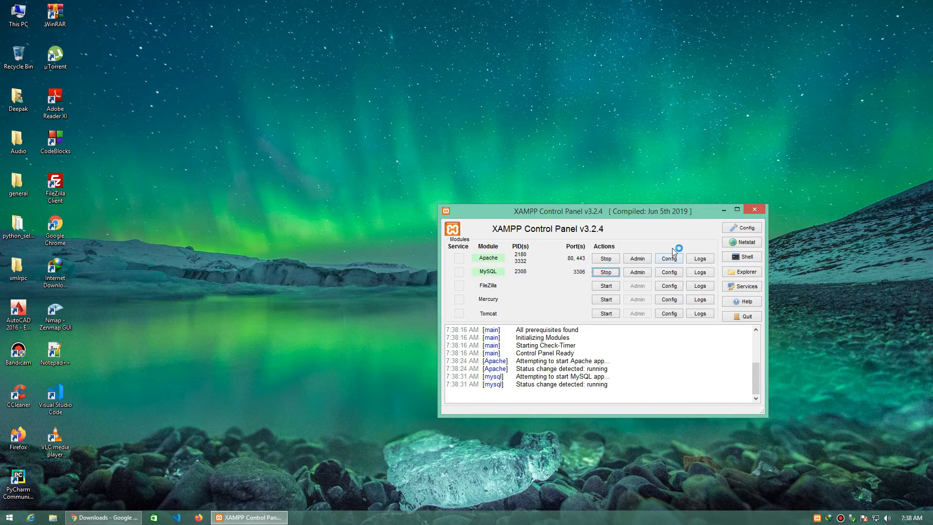
# Step: Open Apache's admin page from the XAMPP Control Panel and look over the localhost dashboard and its address
pyautogui.click(638, 258)
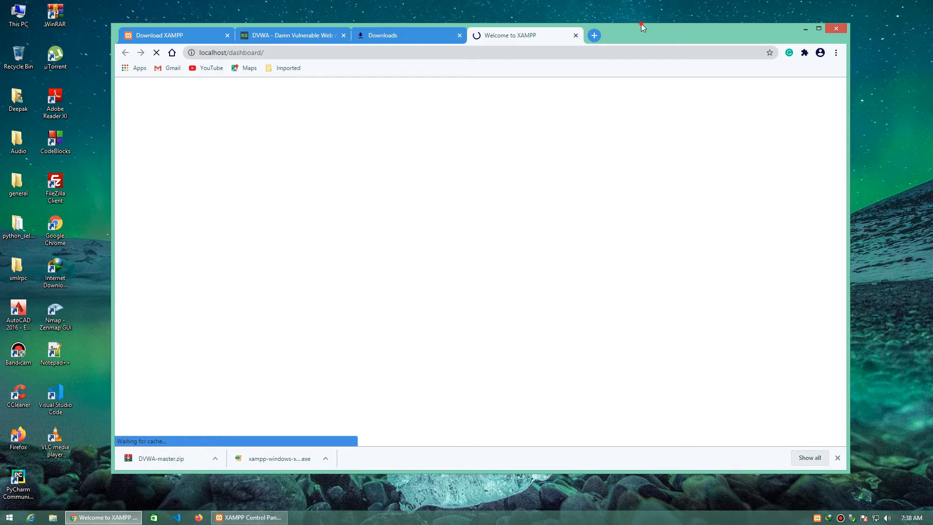
pyautogui.moveTo(641, 24); pyautogui.dragTo(680, 7)
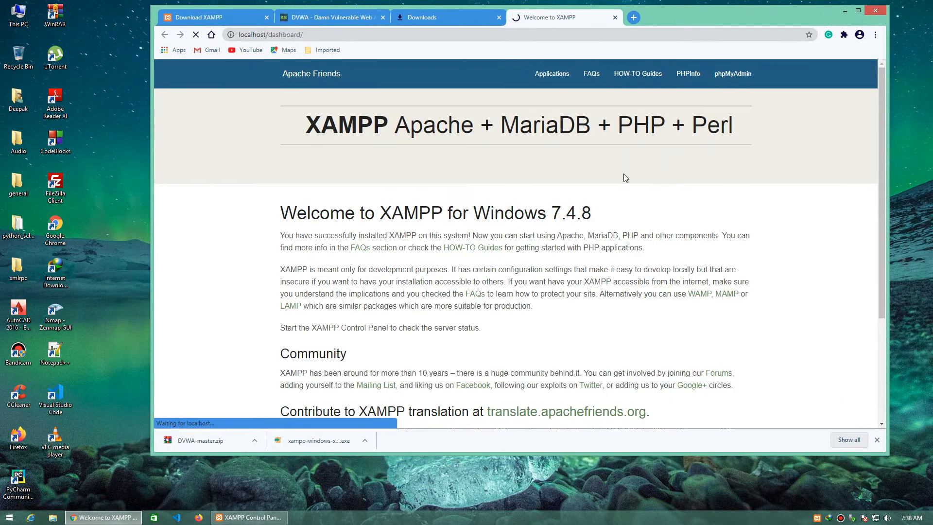
pyautogui.scroll(-4, 623, 174)
pyautogui.scroll(4, 728, 358)
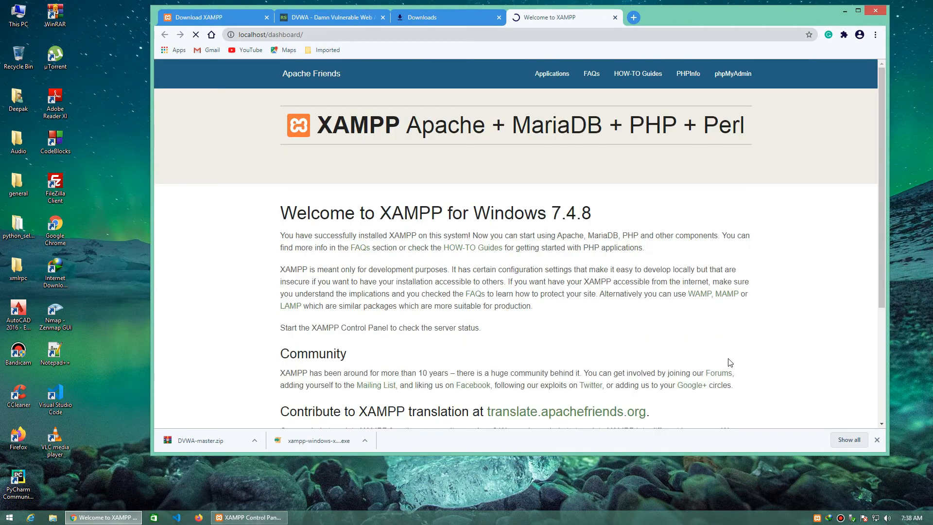
pyautogui.scroll(-4, 690, 342)
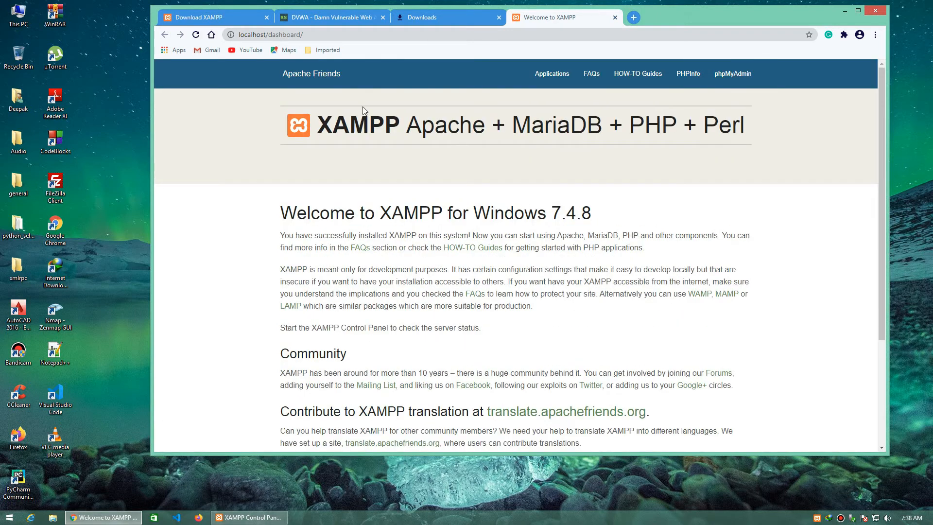
pyautogui.click(267, 36)
pyautogui.click(267, 35)
pyautogui.moveTo(266, 35); pyautogui.dragTo(184, 36)
pyautogui.click(501, 201)
# Step: Open the htdocs folder inside F:\xampp in File Explorer
pyautogui.click(19, 28)
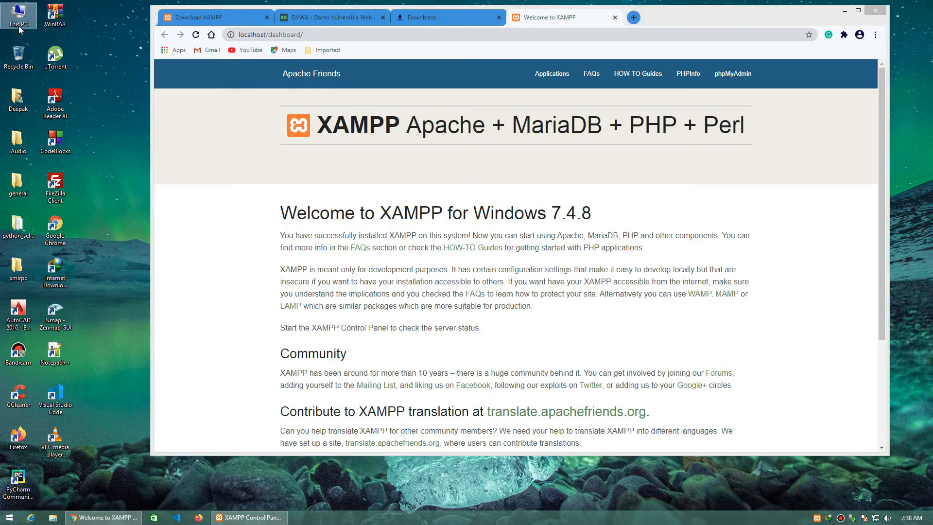
pyautogui.doubleClick(18, 26)
pyautogui.doubleClick(615, 285)
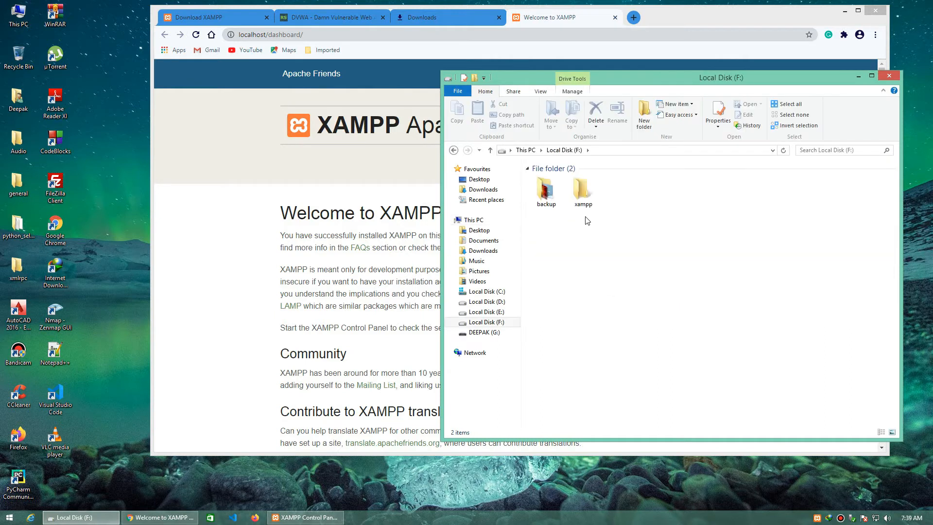
pyautogui.doubleClick(582, 196)
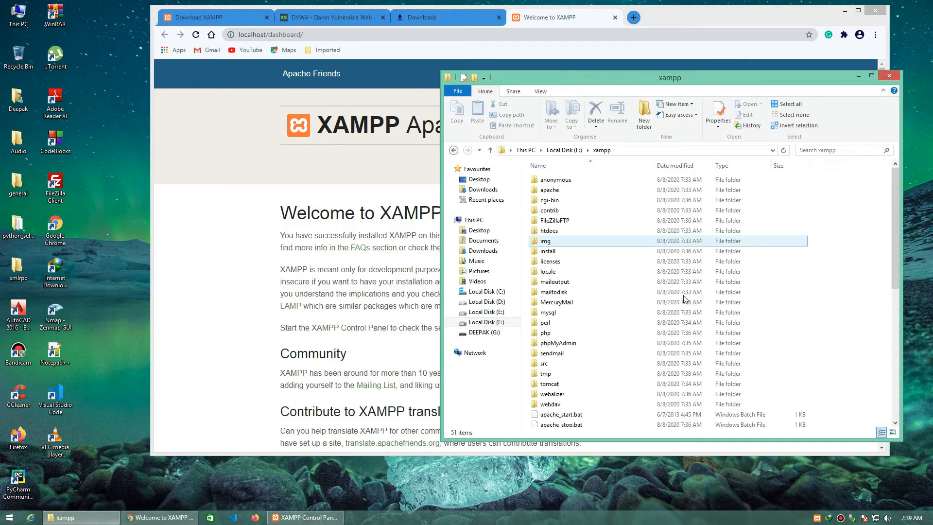
pyautogui.click(558, 231)
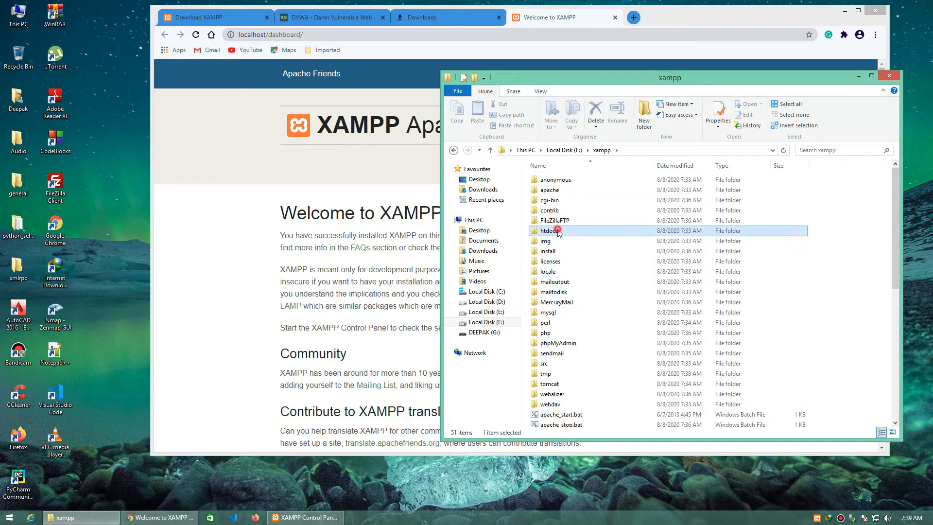
pyautogui.doubleClick(558, 230)
# Step: Delete all the default files and folders in htdocs
pyautogui.click(614, 295)
pyautogui.moveTo(614, 297); pyautogui.dragTo(565, 186)
pyautogui.press('Delete')
pyautogui.press('Return')
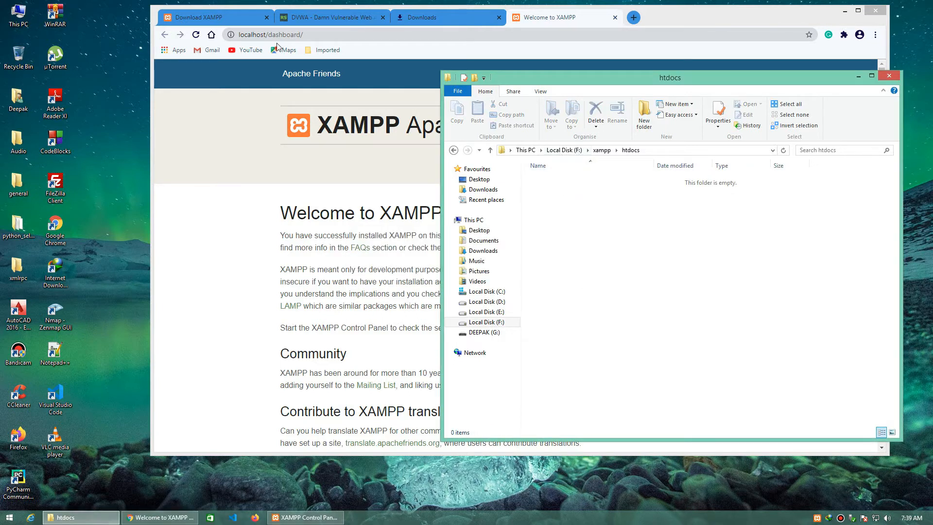
# Step: Load the root localhost address in the browser instead of the dashboard page
pyautogui.moveTo(269, 35); pyautogui.dragTo(439, 34)
pyautogui.press('BackSpace')
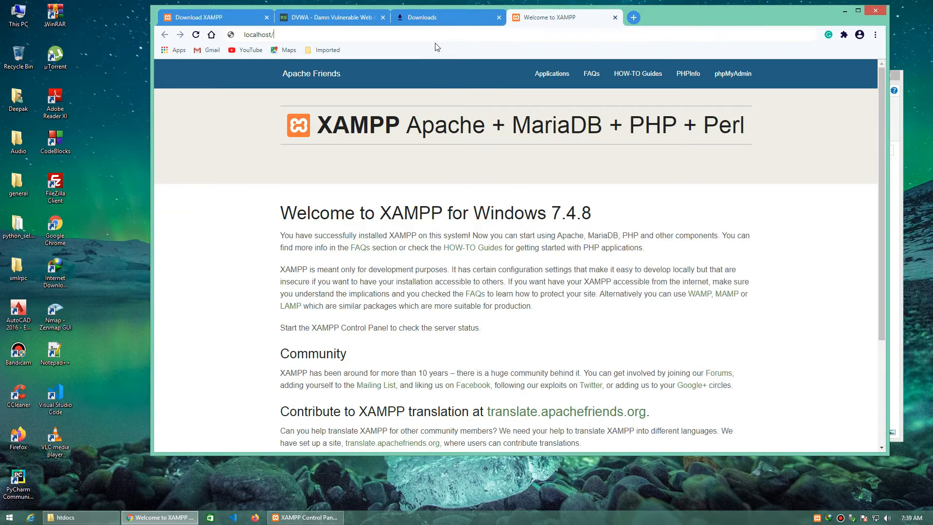
pyautogui.press('Return')
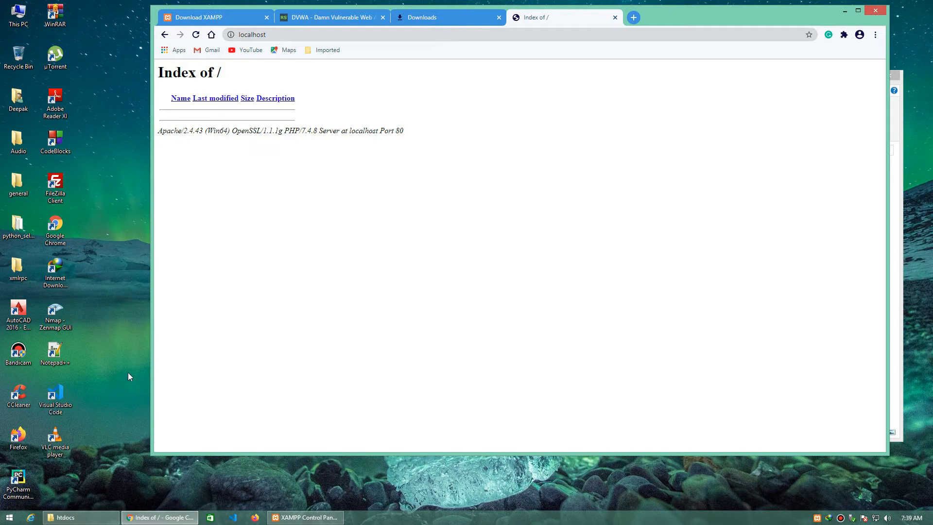
# Step: Open DVWA-master.zip from the browser's download list and go into its DVWA-master folder
pyautogui.click(436, 23)
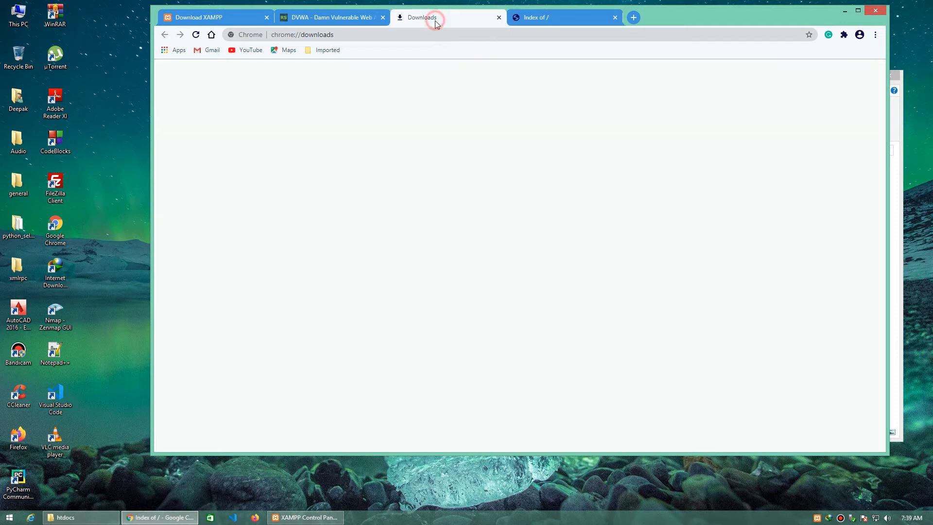
pyautogui.click(440, 132)
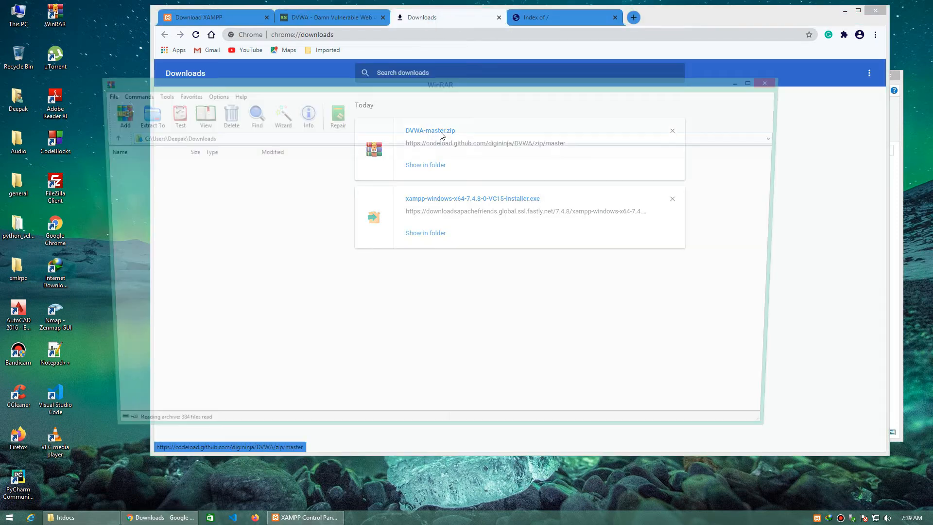
pyautogui.doubleClick(132, 173)
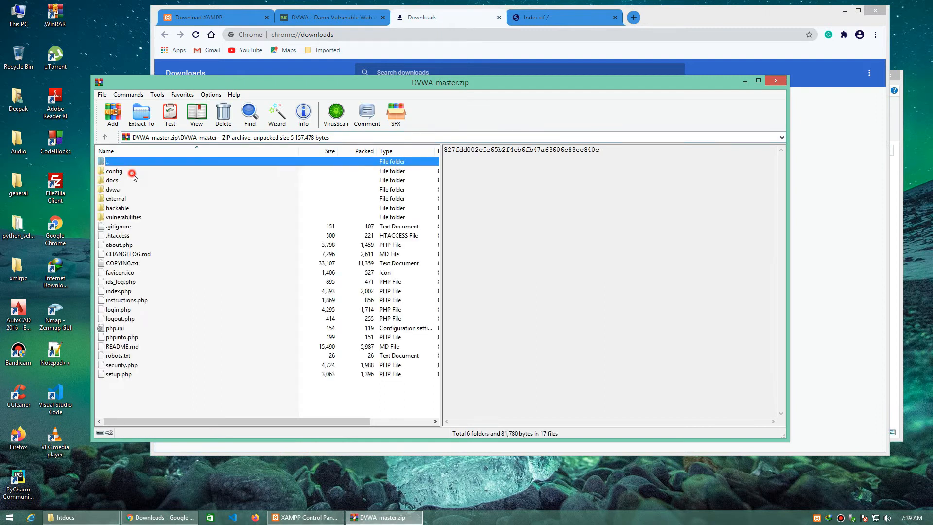
pyautogui.click(160, 396)
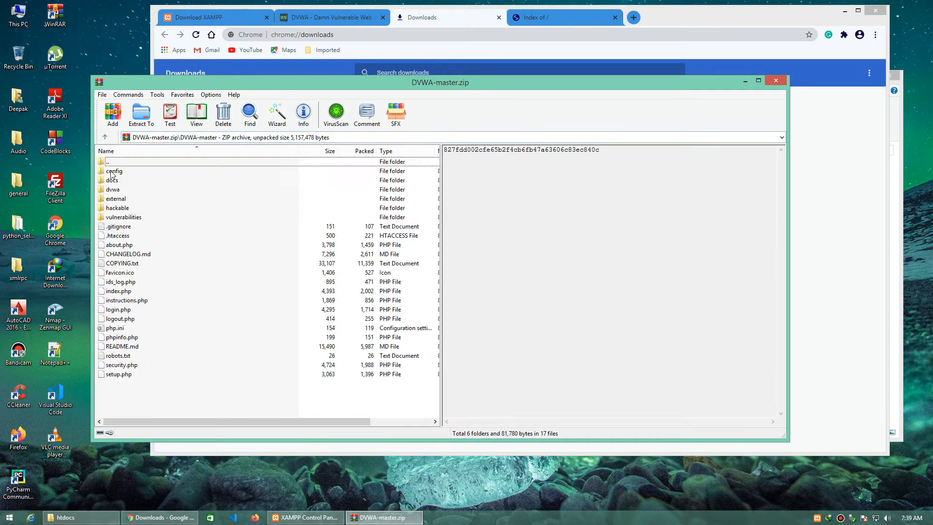
# Step: Extract all contents of the DVWA-master folder to F:\xampp\htdocs and close the archive
pyautogui.hotkey('ctrl', 'a')
pyautogui.click(141, 114)
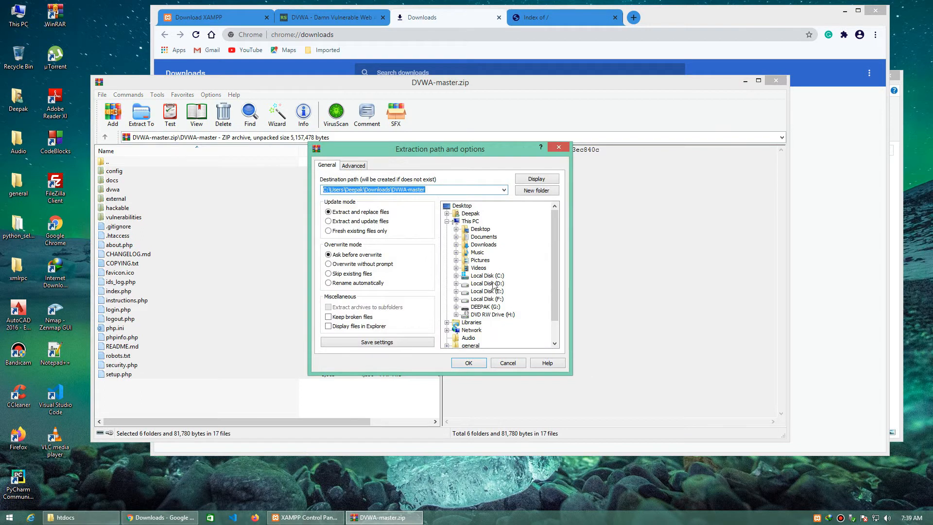
pyautogui.click(456, 299)
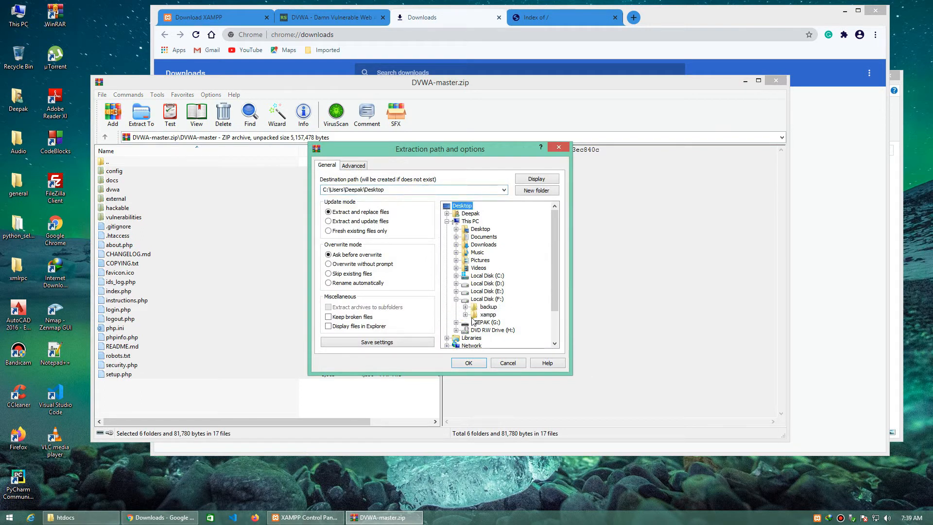
pyautogui.click(465, 315)
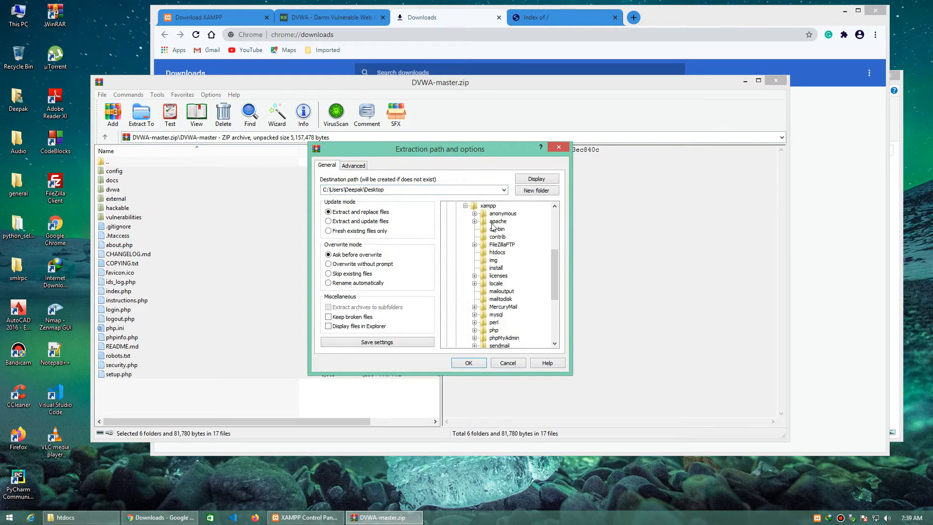
pyautogui.click(496, 252)
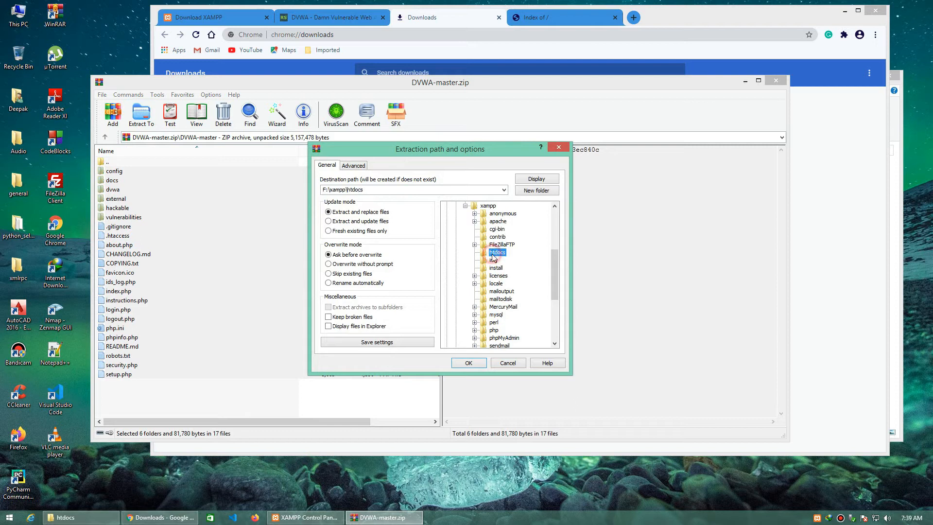
pyautogui.click(481, 364)
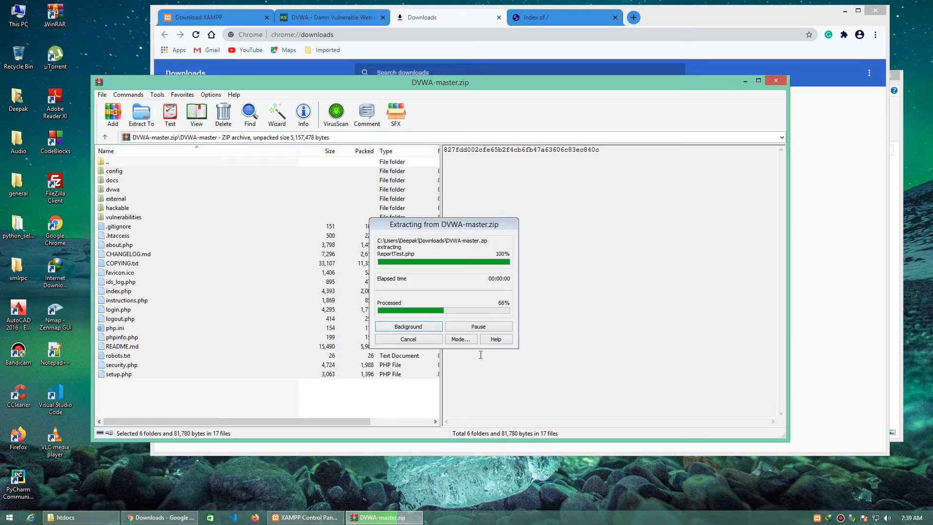
pyautogui.click(496, 338)
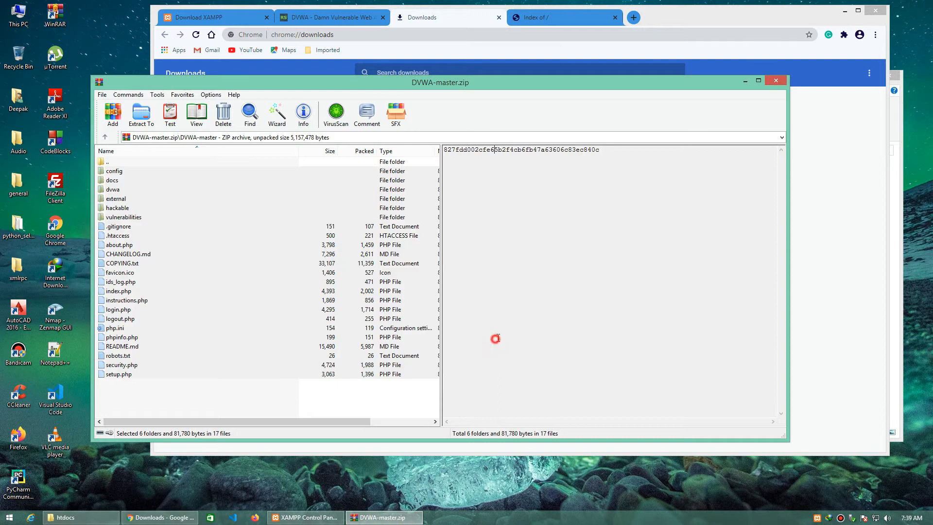
pyautogui.click(772, 82)
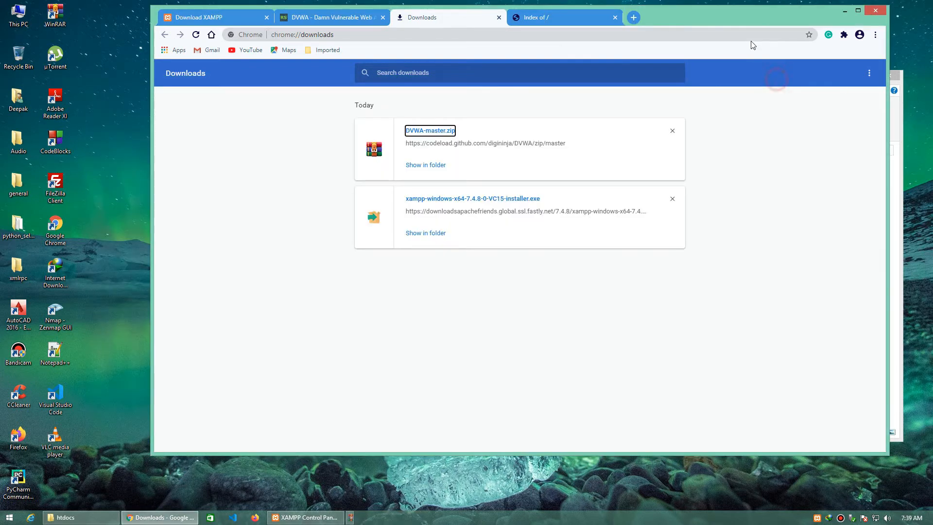
# Step: Move the browser window aside, return to the localhost page, and refresh the htdocs folder to check the extracted files
pyautogui.moveTo(763, 17); pyautogui.dragTo(636, 36)
pyautogui.click(456, 32)
pyautogui.click(806, 259)
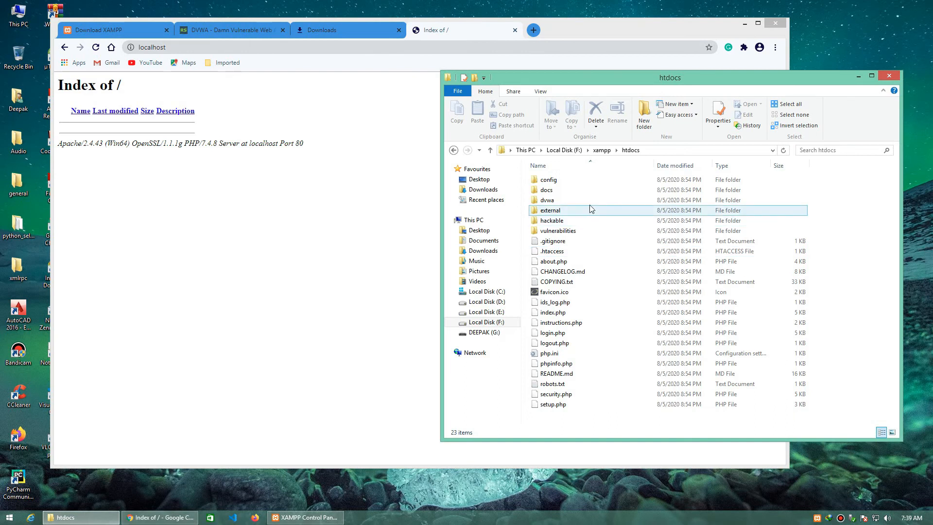
pyautogui.rightClick(594, 416)
pyautogui.click(631, 288)
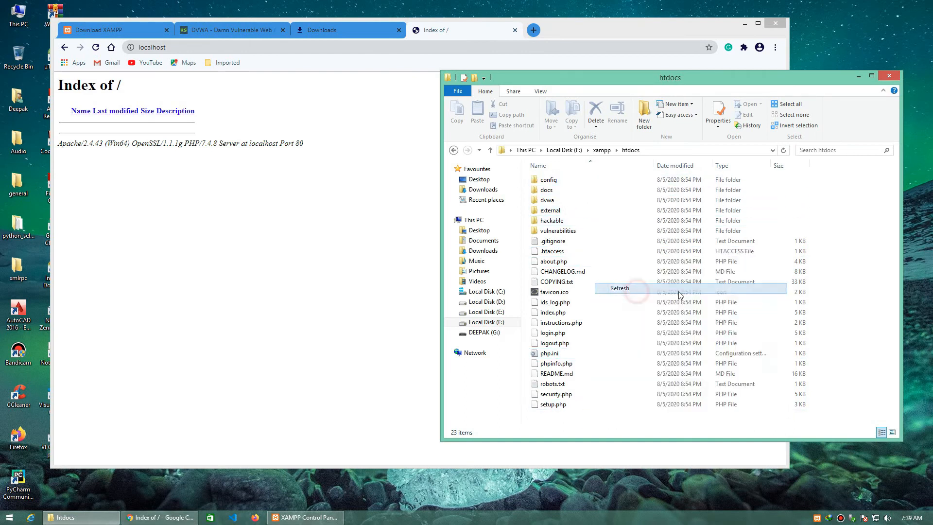
# Step: Reload the localhost page and read the DVWA message it displays
pyautogui.click(315, 247)
pyautogui.rightClick(283, 211)
pyautogui.click(311, 243)
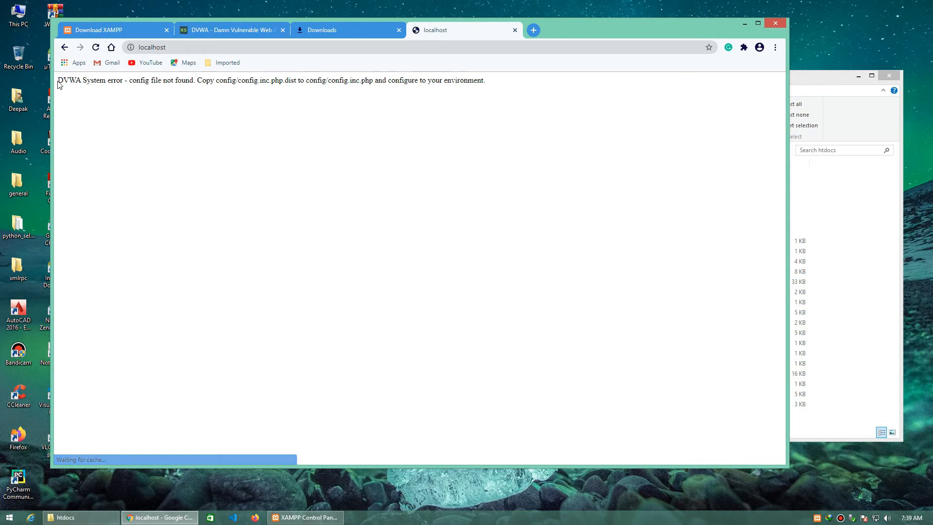
pyautogui.moveTo(57, 80); pyautogui.dragTo(186, 81)
pyautogui.click(485, 92)
# Step: Open the config folder in htdocs and rename config.inc.php.dist to config.inc.php
pyautogui.click(869, 207)
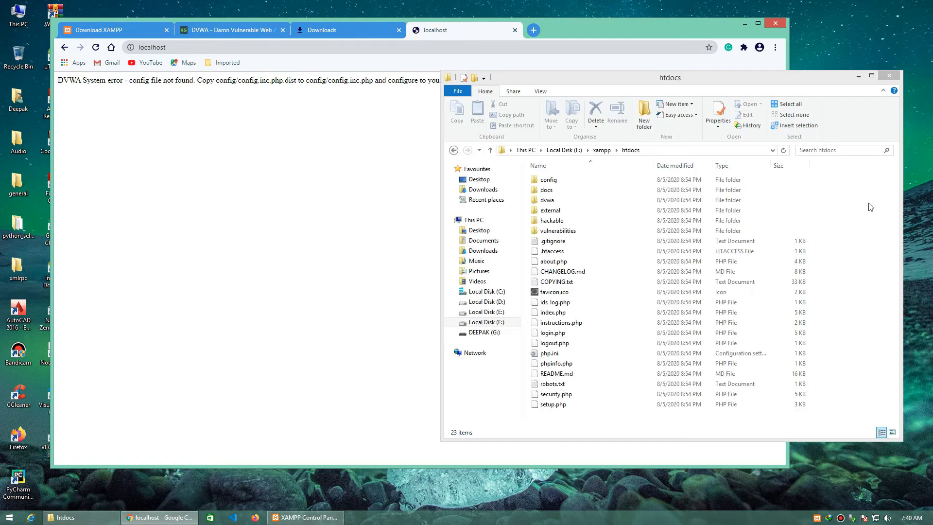
pyautogui.click(638, 180)
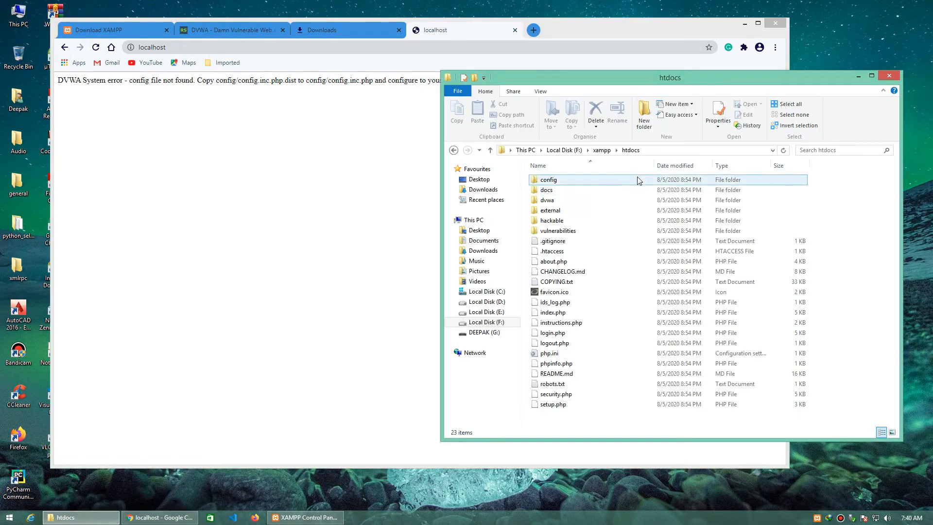
pyautogui.doubleClick(637, 178)
pyautogui.rightClick(589, 180)
pyautogui.click(624, 318)
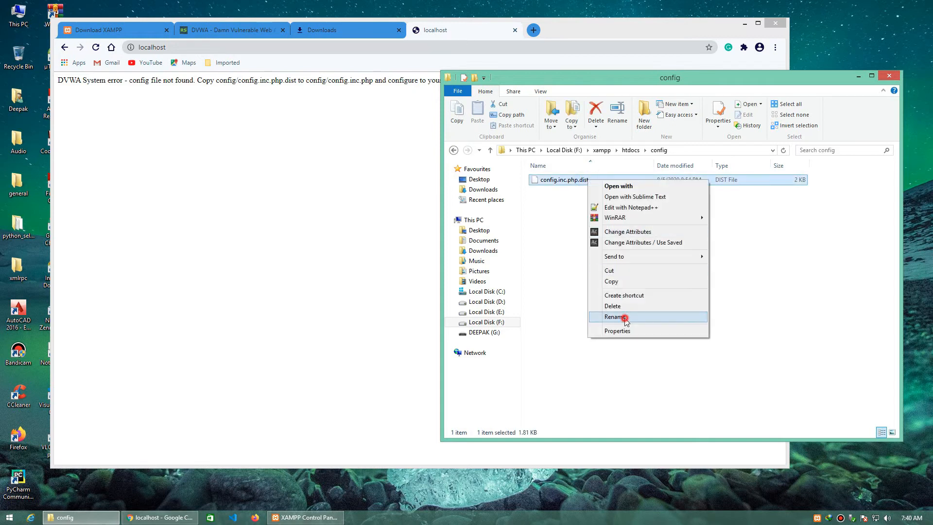
pyautogui.moveTo(589, 180); pyautogui.dragTo(578, 180)
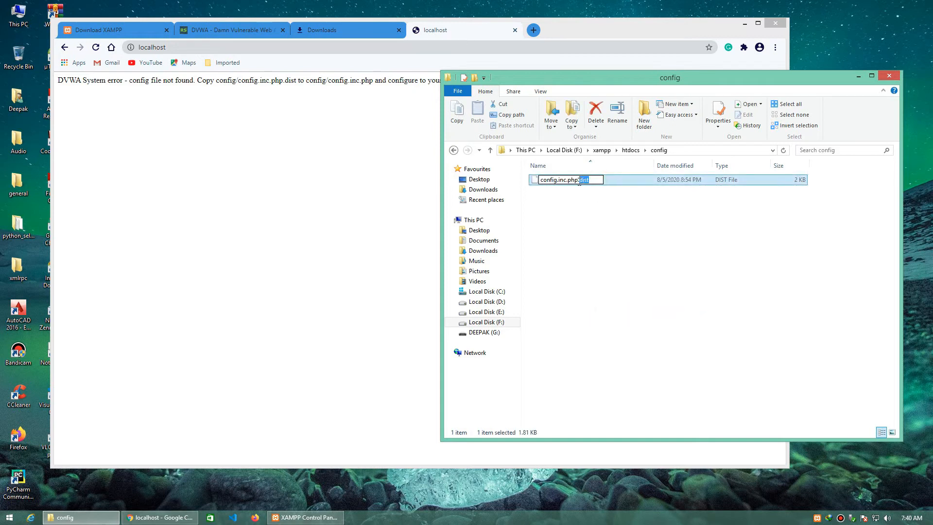
pyautogui.press('BackSpace')
pyautogui.press('Return')
pyautogui.press('Return')
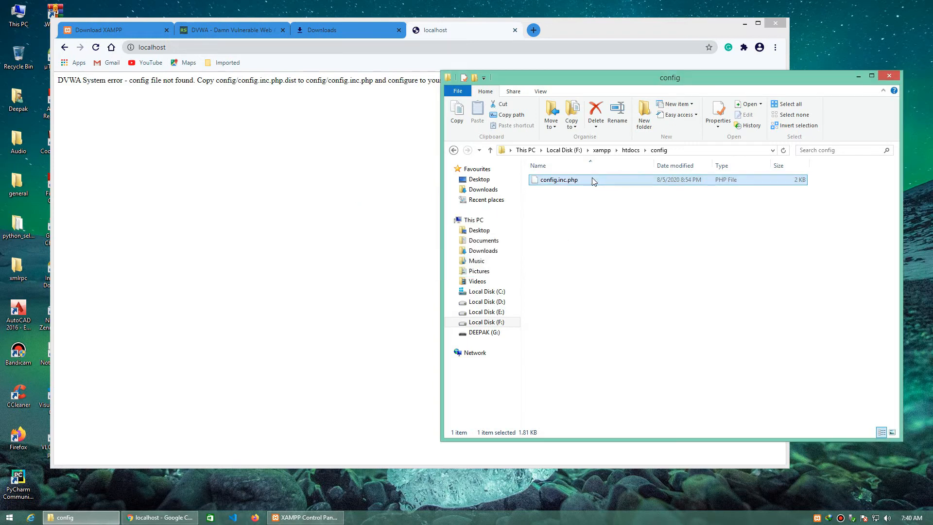
# Step: Reload localhost and examine the DVWA Database Setup page down to the message below Create / Reset Database
pyautogui.click(322, 177)
pyautogui.rightClick(321, 177)
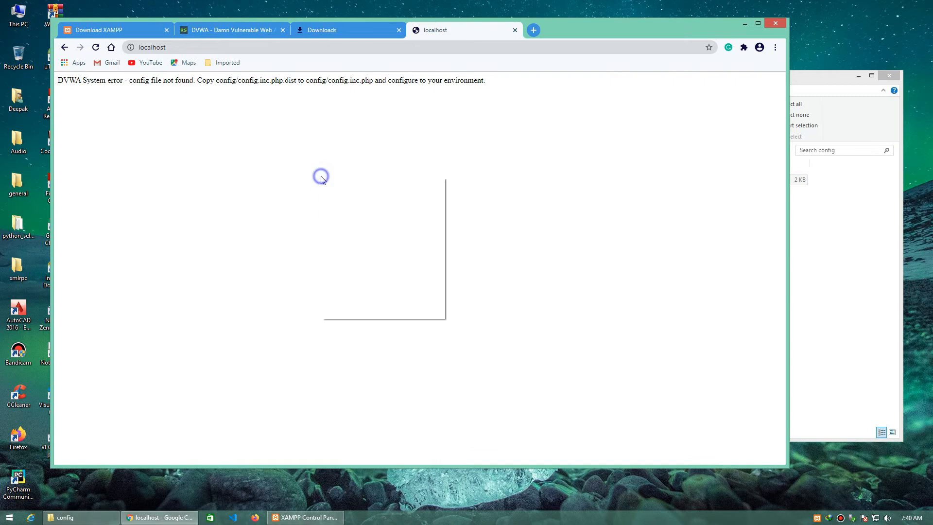
pyautogui.click(342, 207)
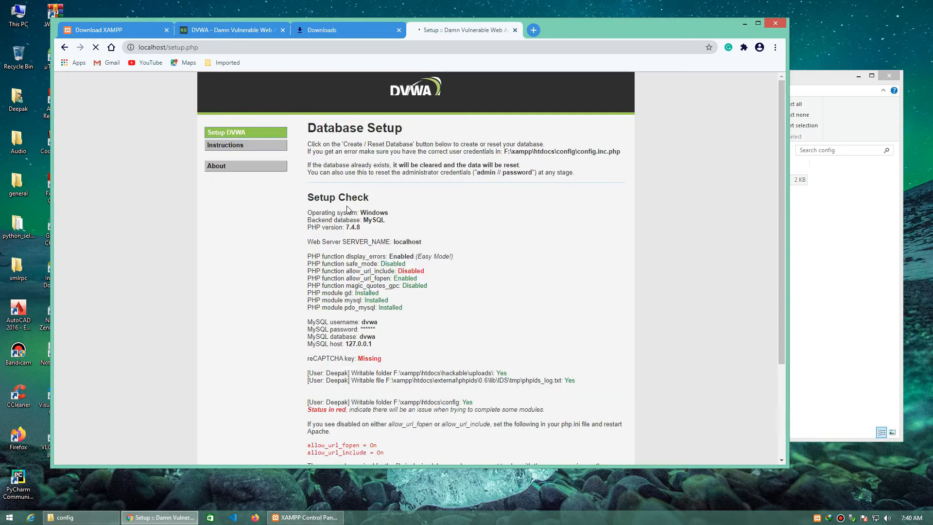
pyautogui.scroll(-3, 347, 208)
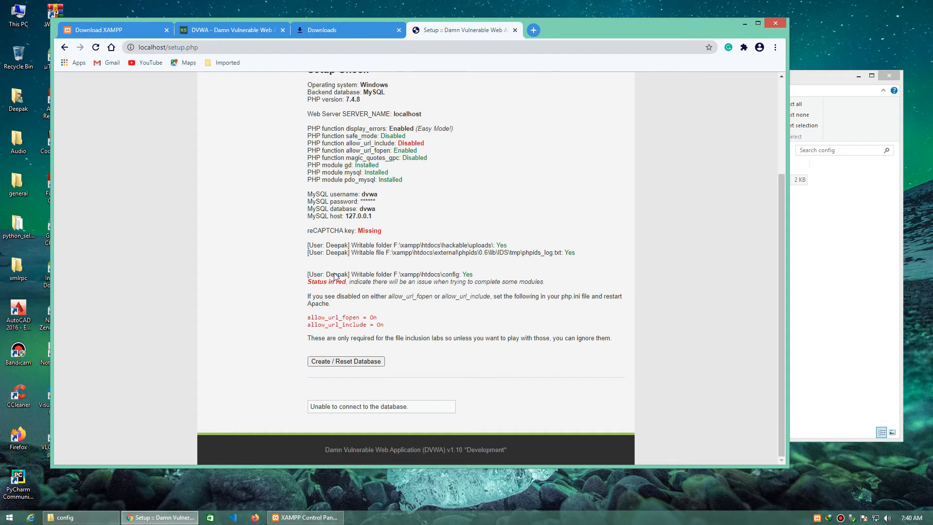
pyautogui.moveTo(307, 407); pyautogui.dragTo(410, 408)
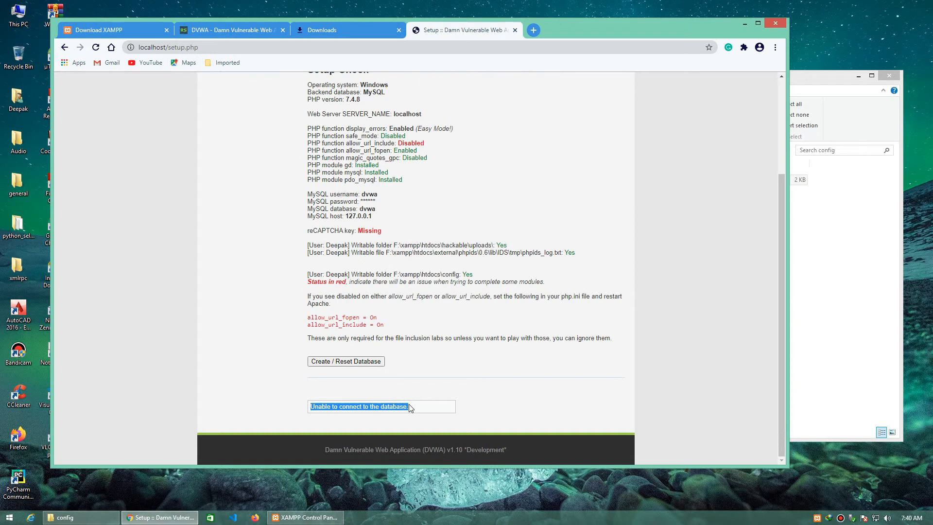
pyautogui.click(425, 407)
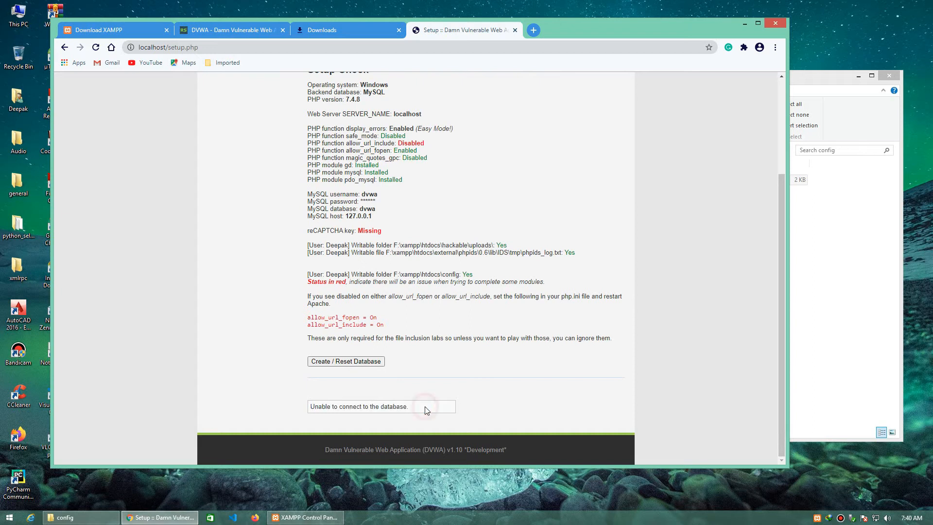
# Step: Open config.inc.php in Notepad++ and review the database server, name, user and password settings
pyautogui.click(827, 368)
pyautogui.rightClick(553, 181)
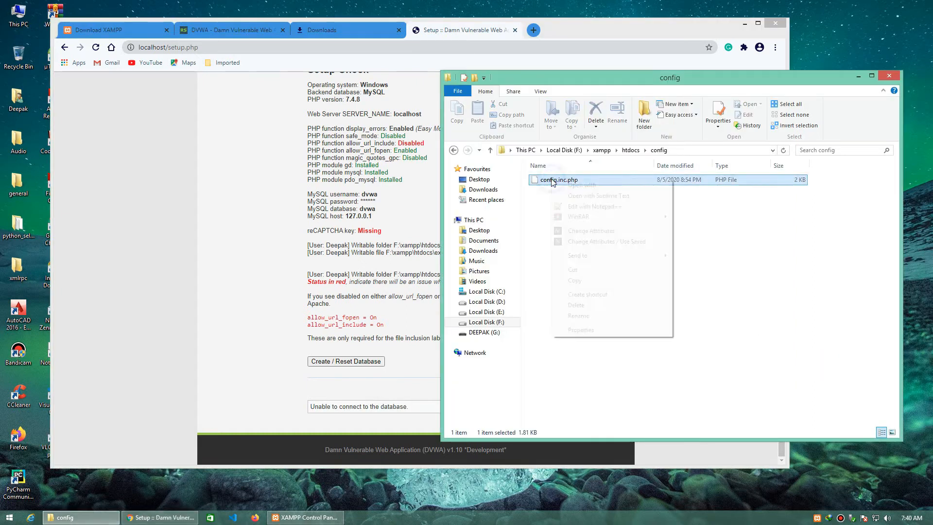
pyautogui.click(593, 206)
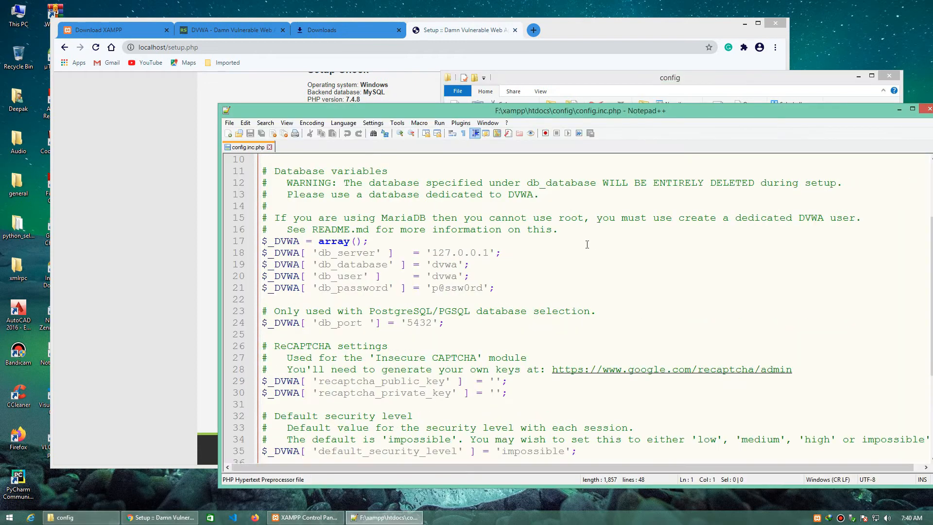
pyautogui.moveTo(445, 253); pyautogui.dragTo(485, 251)
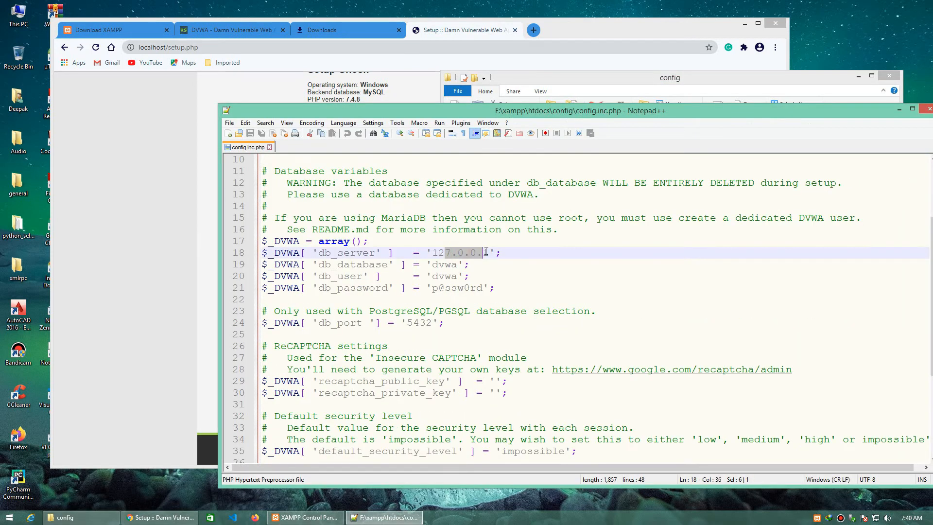
pyautogui.click(442, 266)
pyautogui.click(447, 276)
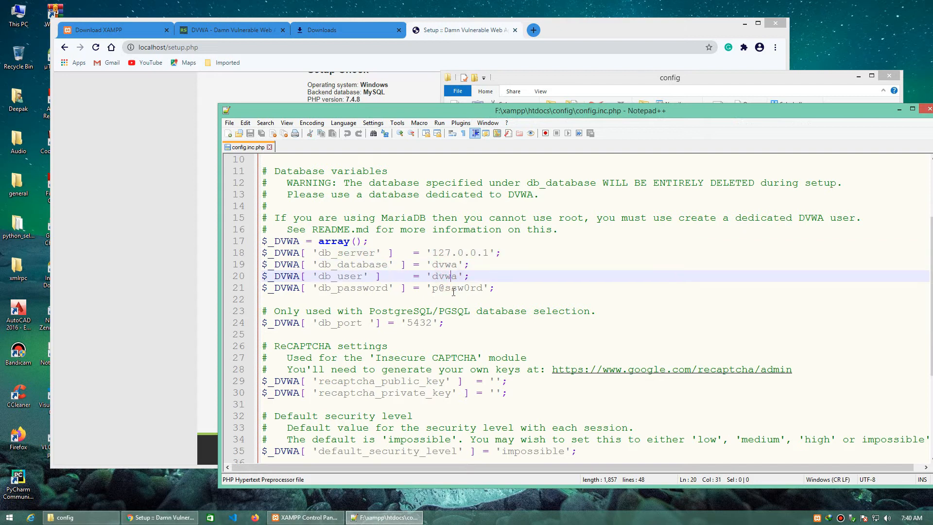
pyautogui.click(453, 289)
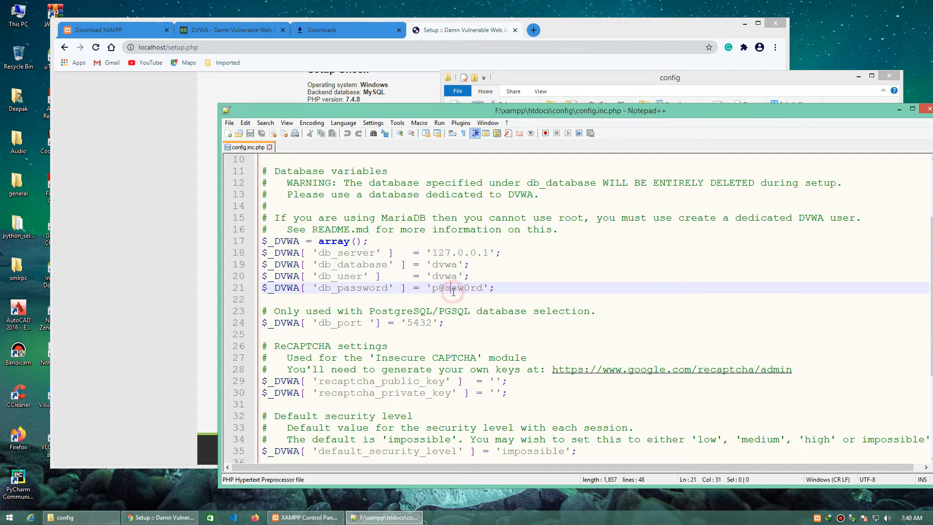
# Step: Open a shell from the XAMPP Control Panel and move its window over the panel
pyautogui.click(315, 517)
pyautogui.moveTo(556, 210); pyautogui.dragTo(647, 190)
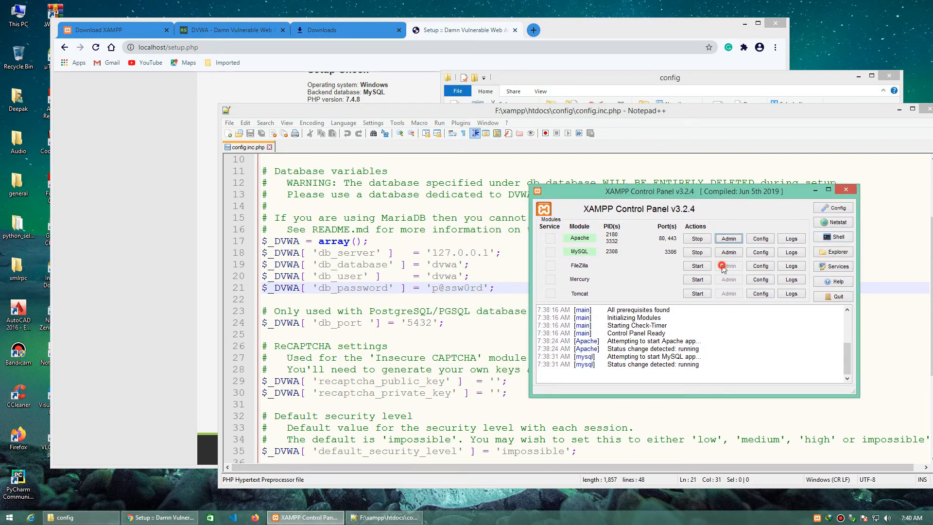
pyautogui.click(835, 238)
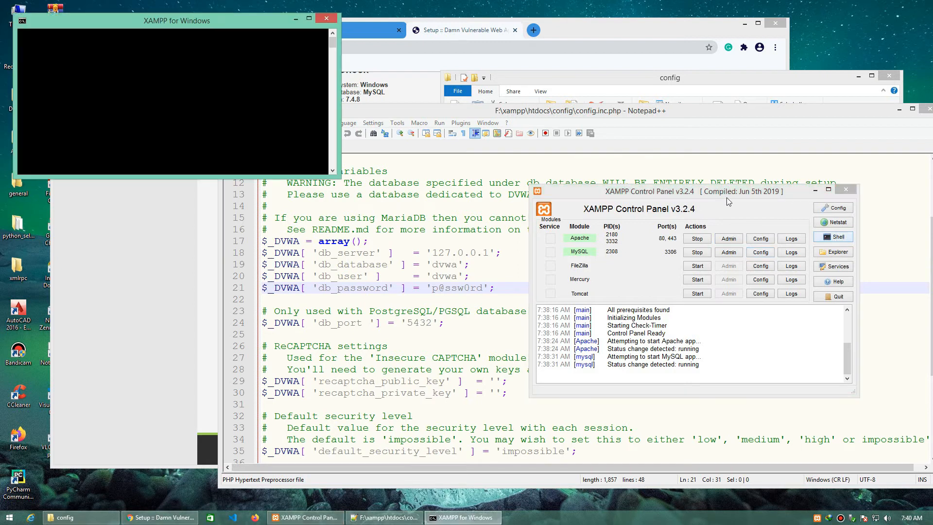
pyautogui.click(209, 22)
pyautogui.moveTo(221, 27); pyautogui.dragTo(721, 219)
# Step: Log in to MySQL as root with mysql -u root -p, leaving the password blank
pyautogui.write('mysql')
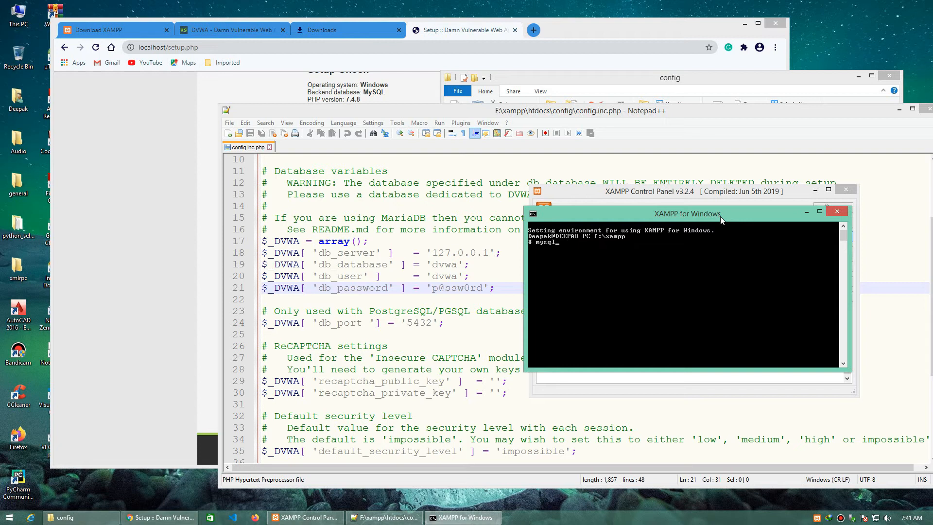
pyautogui.write(' -u root -p')
pyautogui.press('Return')
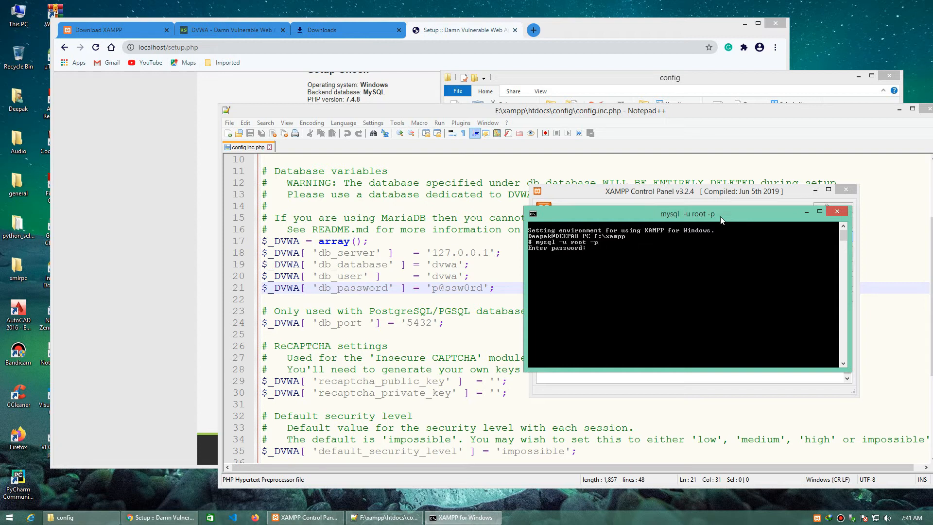
pyautogui.press('Return')
pyautogui.press('Return')
# Step: Create a MySQL database named dvwa with the statement create database dvwa;
pyautogui.write('create datab')
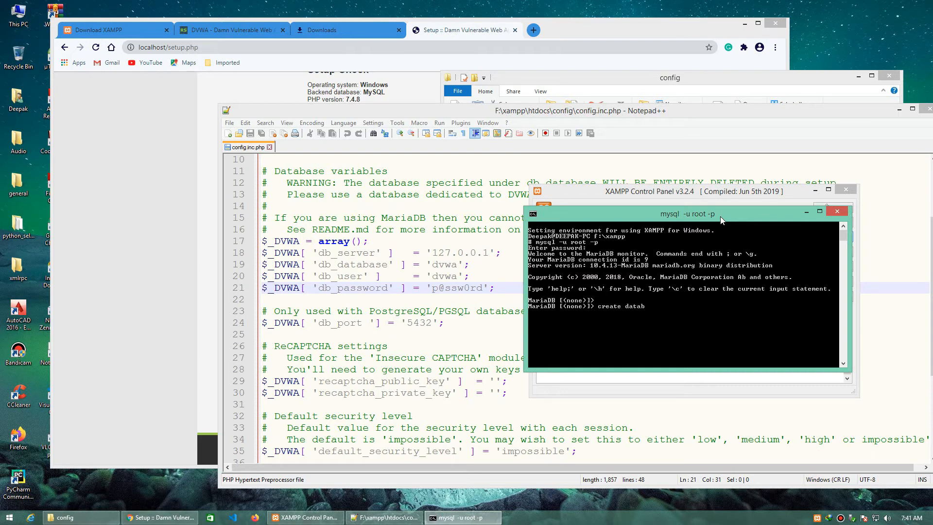
pyautogui.write('ase dvwa;')
pyautogui.press('Return')
pyautogui.press('Return')
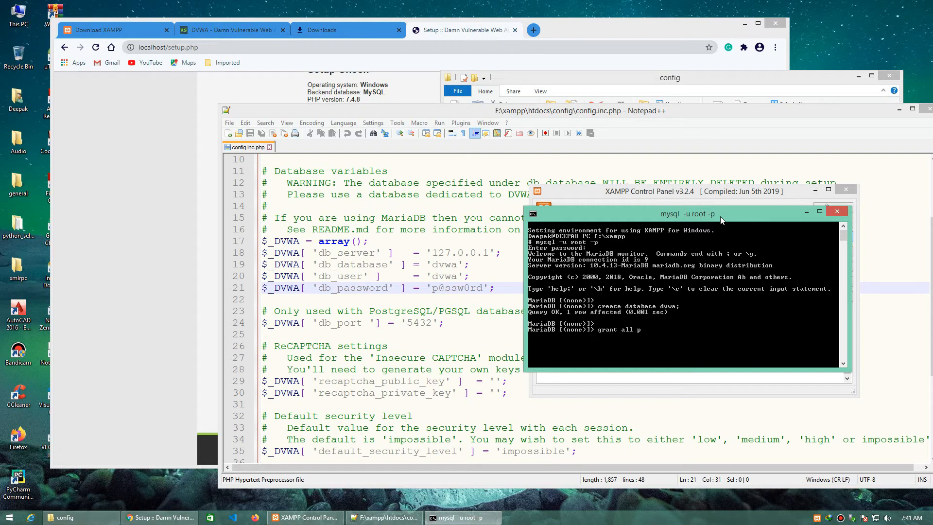
# Step: Grant all privileges on dvwa.* to 'dvwa'@'localhost', identified by the database password set in config.inc.php
pyautogui.write("grant all privileges on dwva.* to ''")
pyautogui.press('Left')
pyautogui.write("dvwa'@'localhost'")
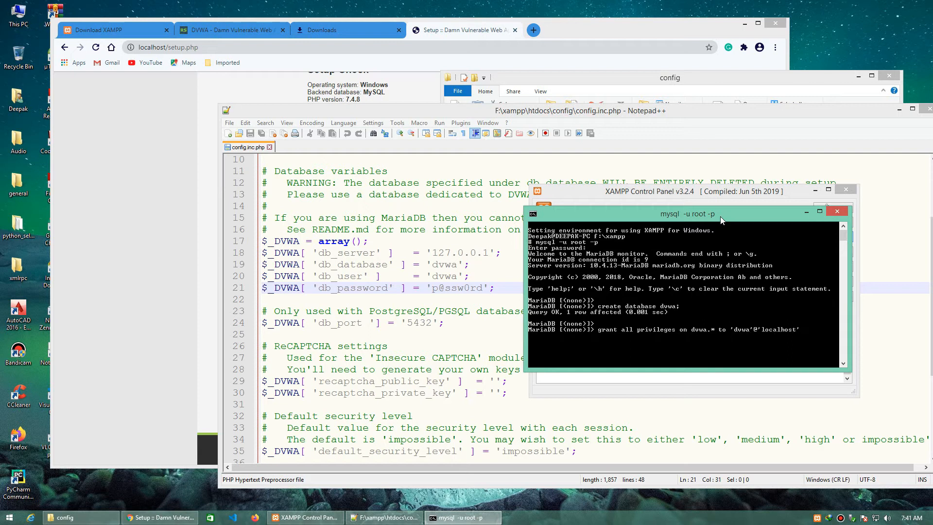
pyautogui.write(" identified by 'p@ssw0rd';")
pyautogui.press('Return')
pyautogui.press('Return')
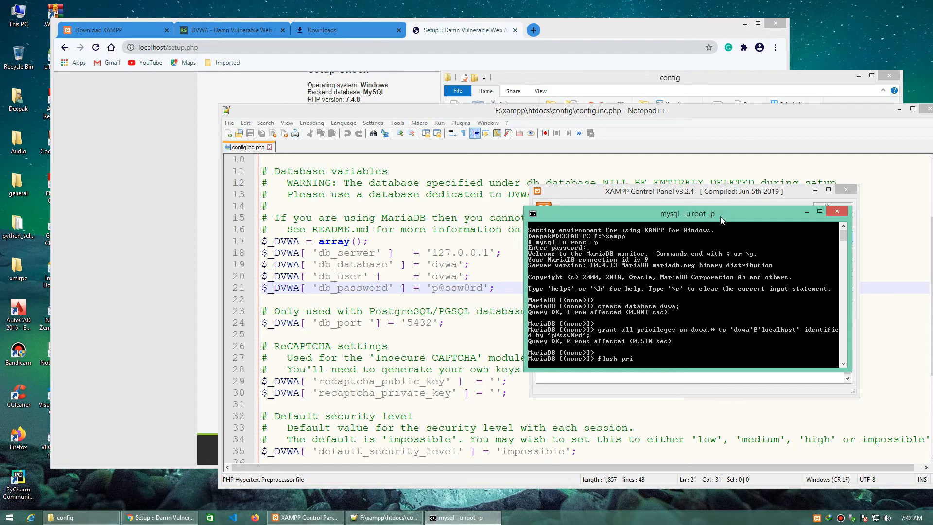
# Step: Run flush privileges; and exit the MariaDB session back to the shell prompt
pyautogui.write('flush privileges;')
pyautogui.press('Return')
pyautogui.write('exi')
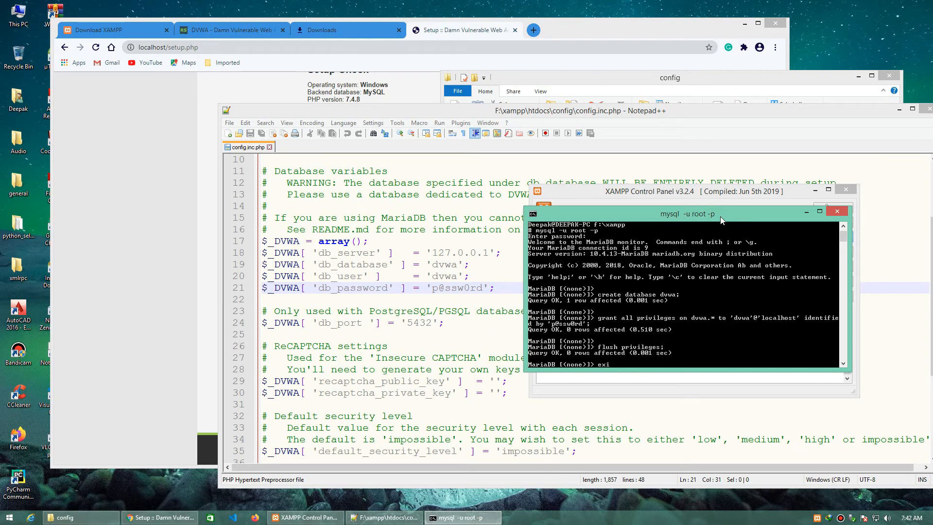
pyautogui.press('Return')
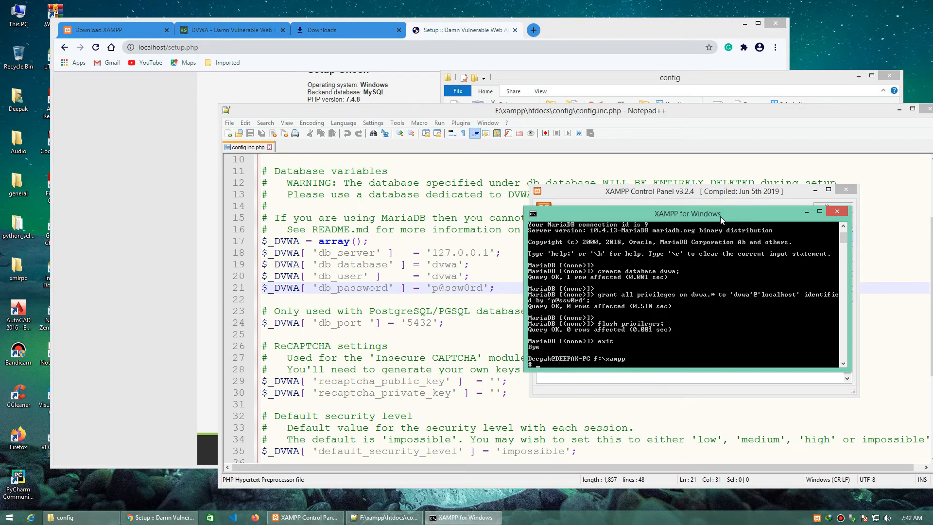
pyautogui.press('Return')
pyautogui.press('Return')
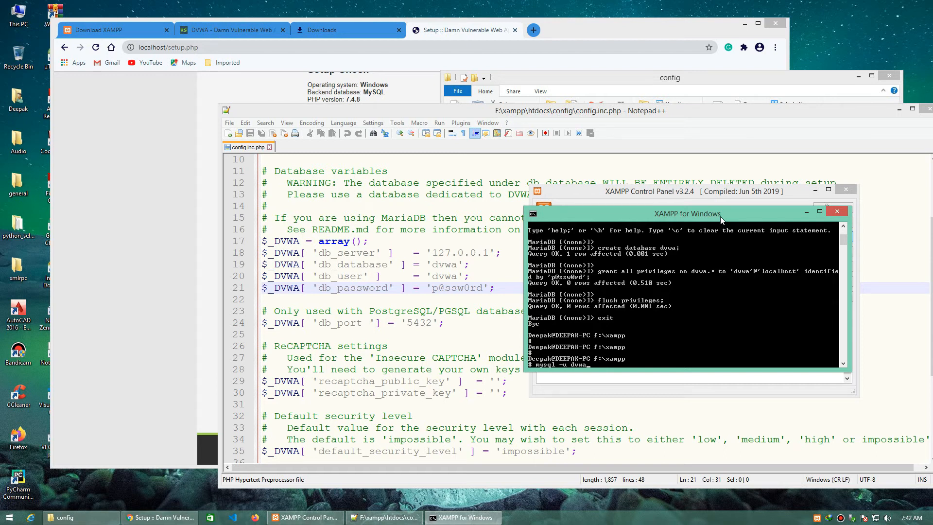
# Step: Log in to MySQL as the dvwa user with mysql -u dvwa -p, entering the database password
pyautogui.write('mysql -u dvwa -p')
pyautogui.press('Return')
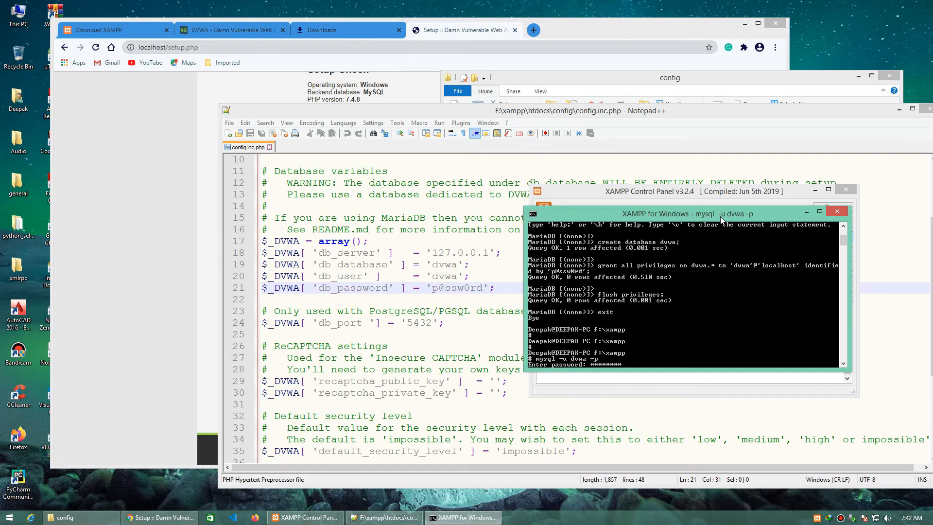
pyautogui.press('Return')
# Step: List the databases available to the dvwa user with show databases; and check for the dvwa entry
pyautogui.press('Return')
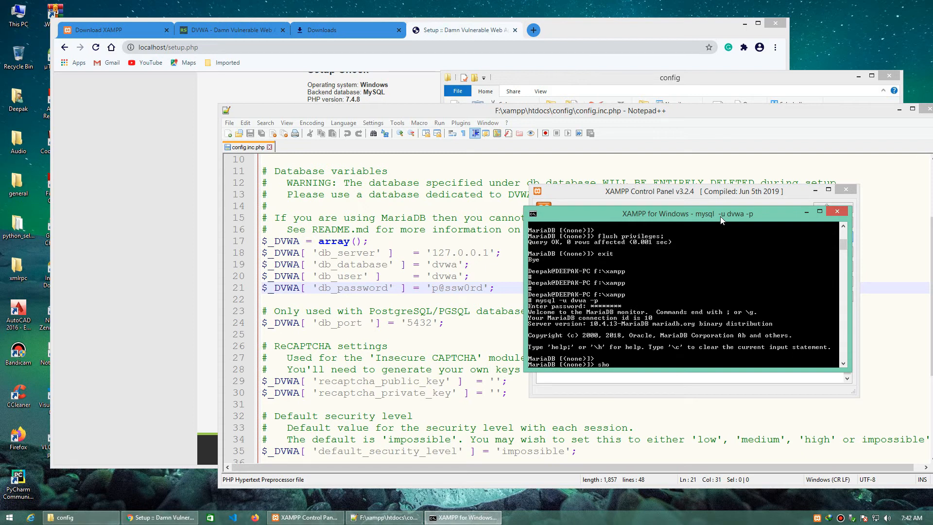
pyautogui.write('show databases;')
pyautogui.press('Return')
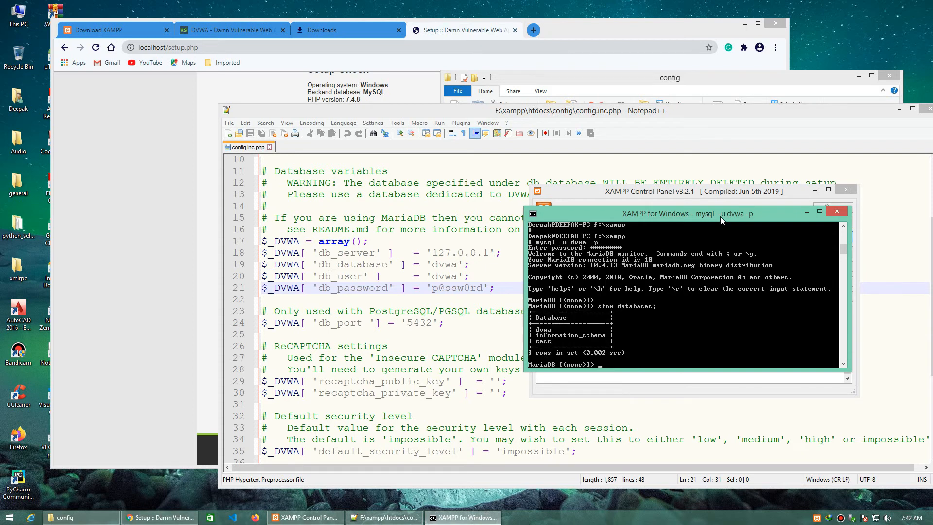
pyautogui.rightClick(685, 253)
pyautogui.click(694, 256)
pyautogui.moveTo(532, 328); pyautogui.dragTo(584, 335)
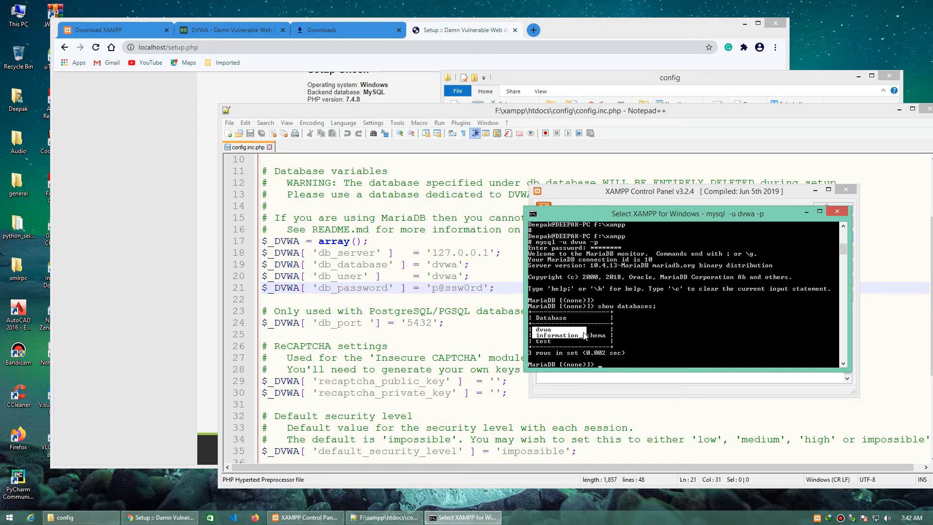
# Step: Switch to Chrome, reload the DVWA setup page and run Create / Reset Database
pyautogui.click(121, 234)
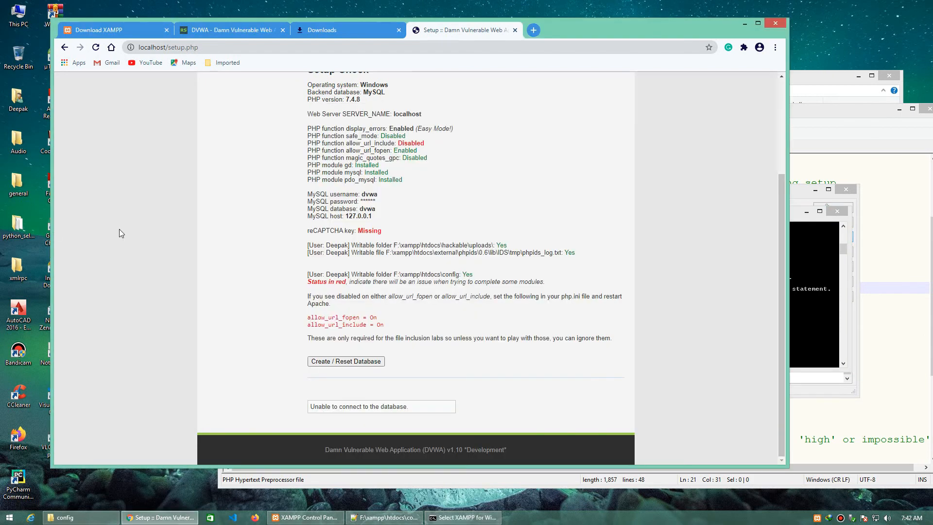
pyautogui.rightClick(243, 228)
pyautogui.click(267, 260)
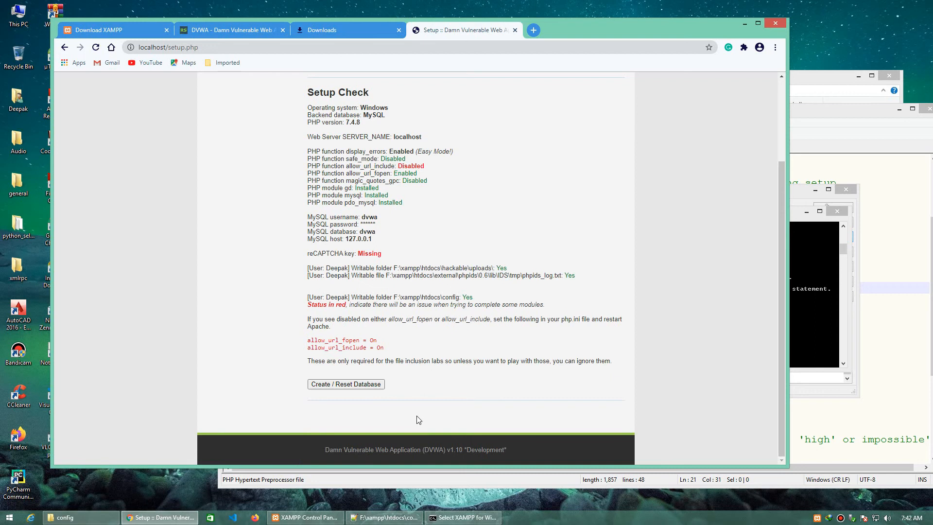
pyautogui.click(377, 386)
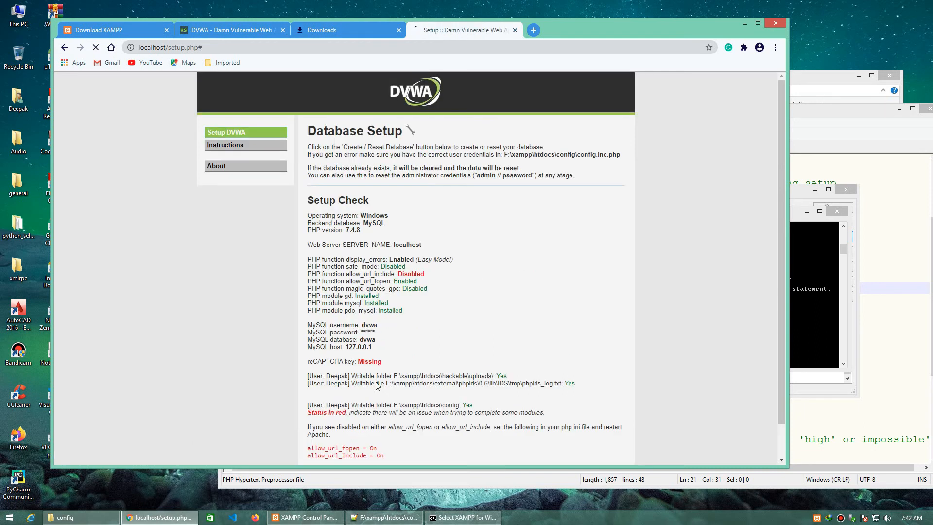
pyautogui.scroll(-3, 379, 326)
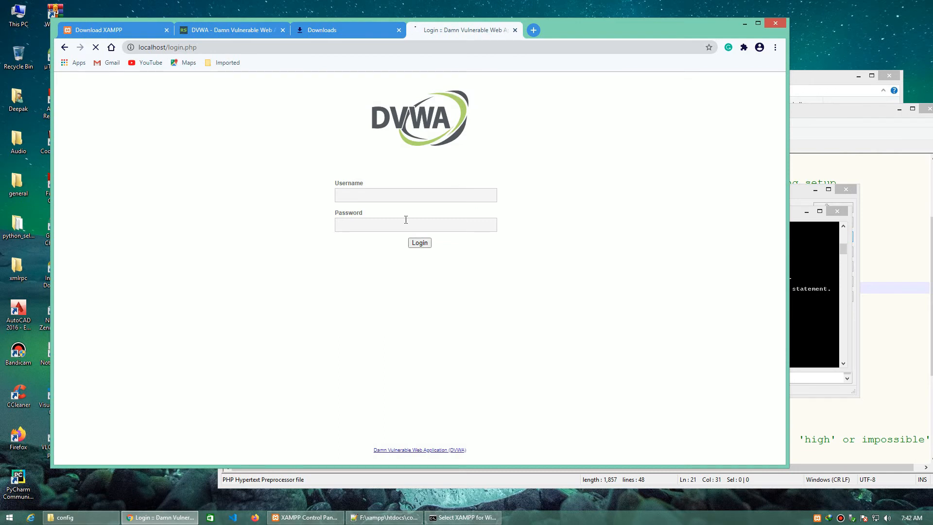
# Step: Log in to DVWA as admin with the account password, and decline saving the password in the browser
pyautogui.click(410, 194)
pyautogui.write('admin')
pyautogui.press('Tab')
pyautogui.write('assw')
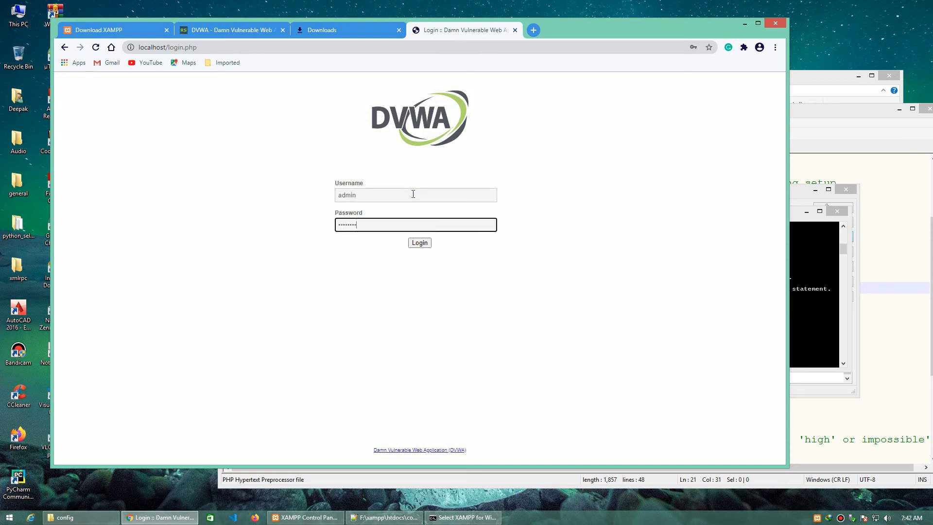
pyautogui.write('ord')
pyautogui.press('Return')
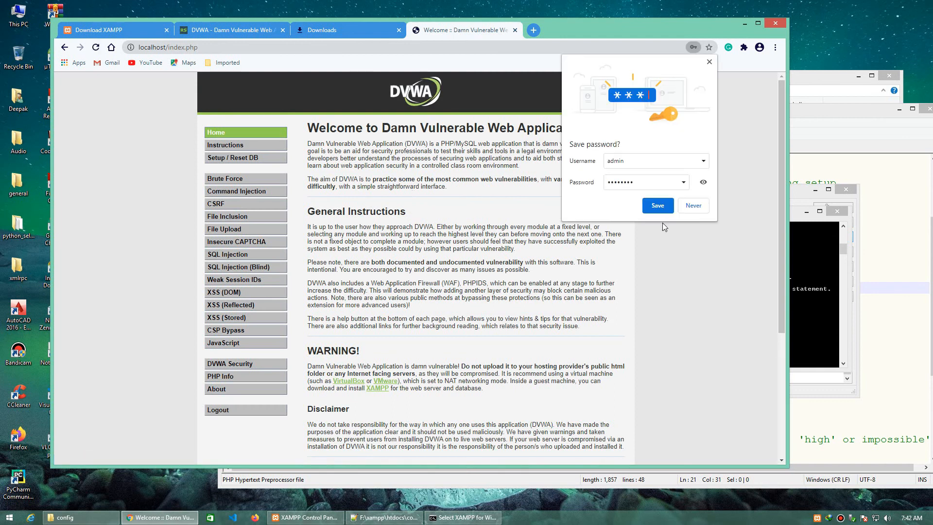
pyautogui.click(692, 207)
# Step: Open the Setup / Reset DB page and check the allow_url_include status under Setup Check
pyautogui.click(253, 162)
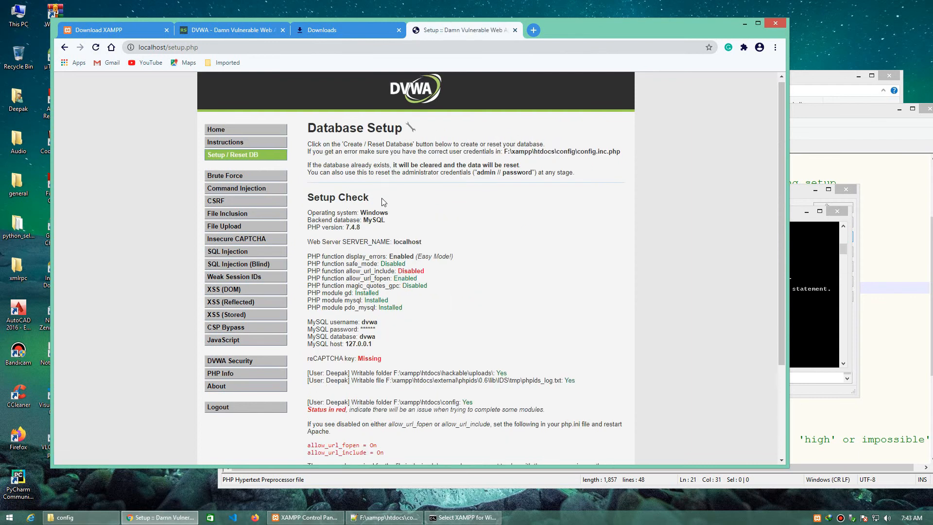
pyautogui.scroll(-2, 342, 296)
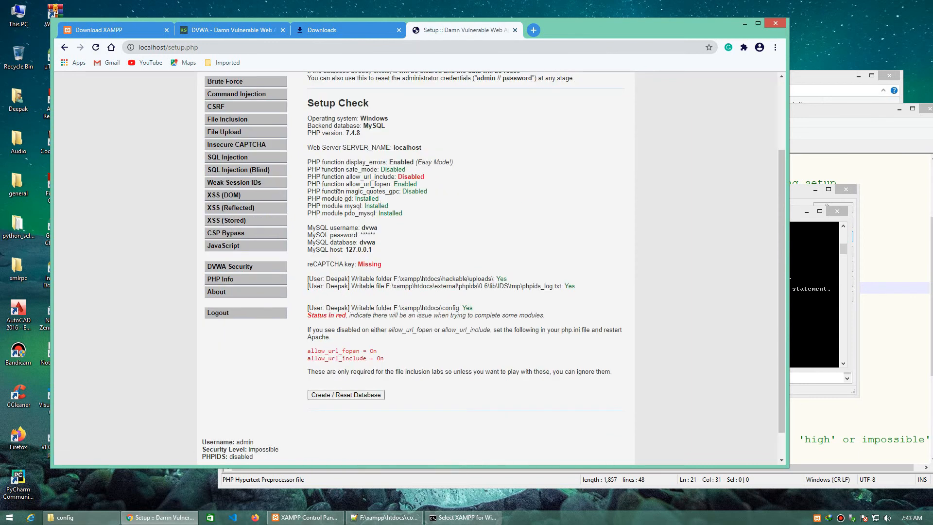
pyautogui.moveTo(324, 178); pyautogui.dragTo(423, 176)
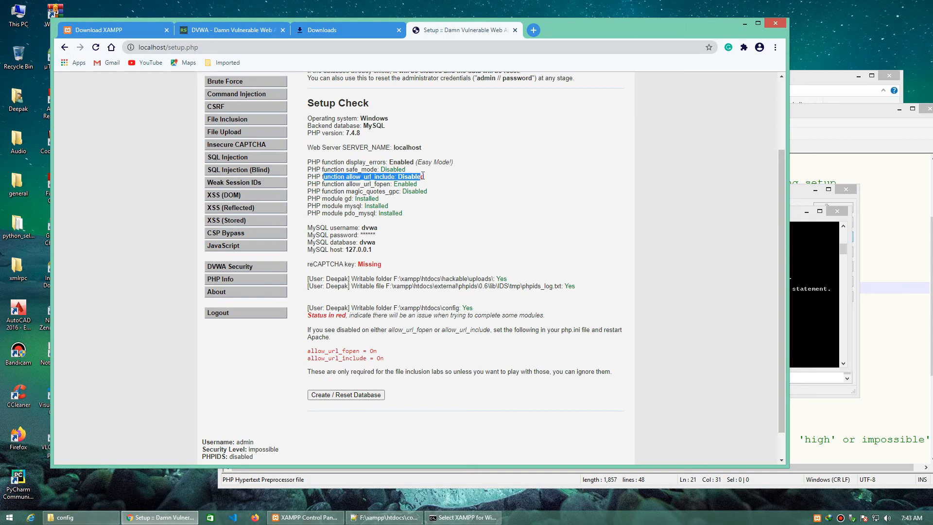
pyautogui.click(484, 190)
# Step: Close the MySQL shell window and open Apache's php.ini from the XAMPP Control Panel
pyautogui.click(818, 245)
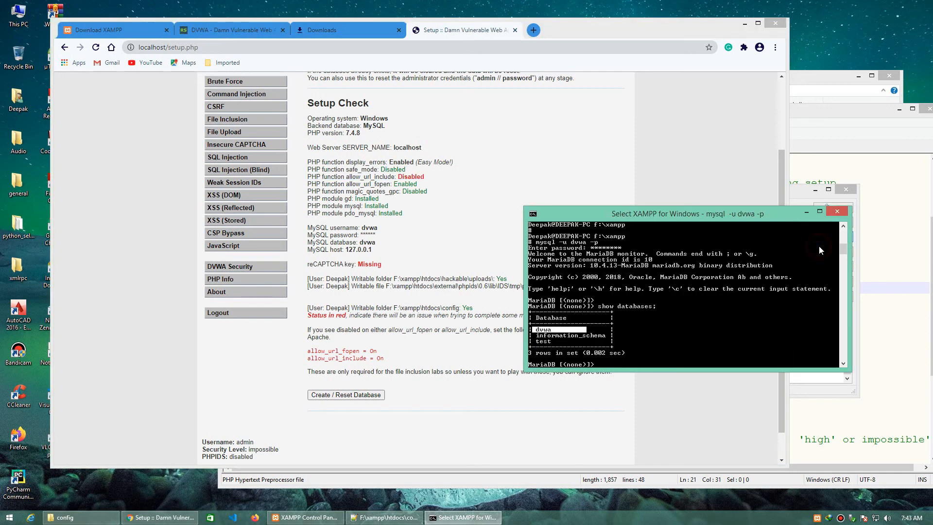
pyautogui.click(836, 211)
pyautogui.moveTo(719, 190); pyautogui.dragTo(750, 92)
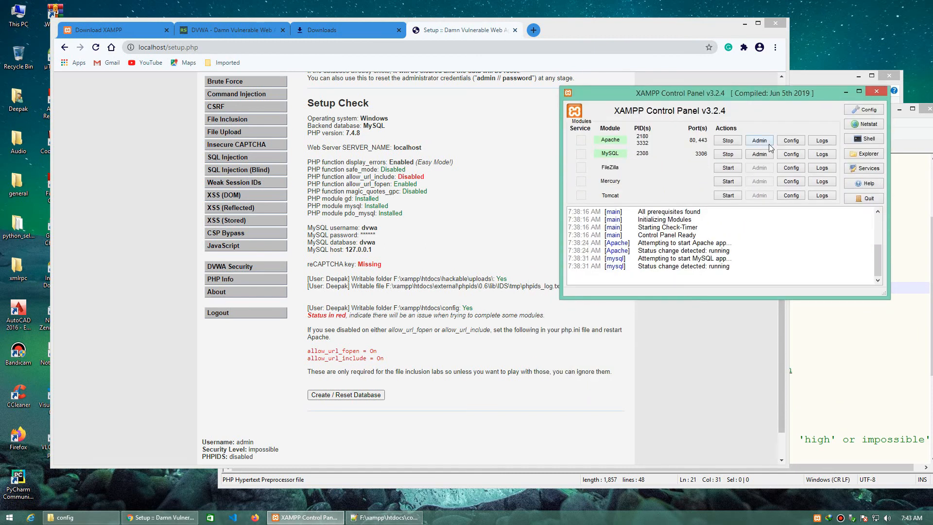
pyautogui.click(791, 141)
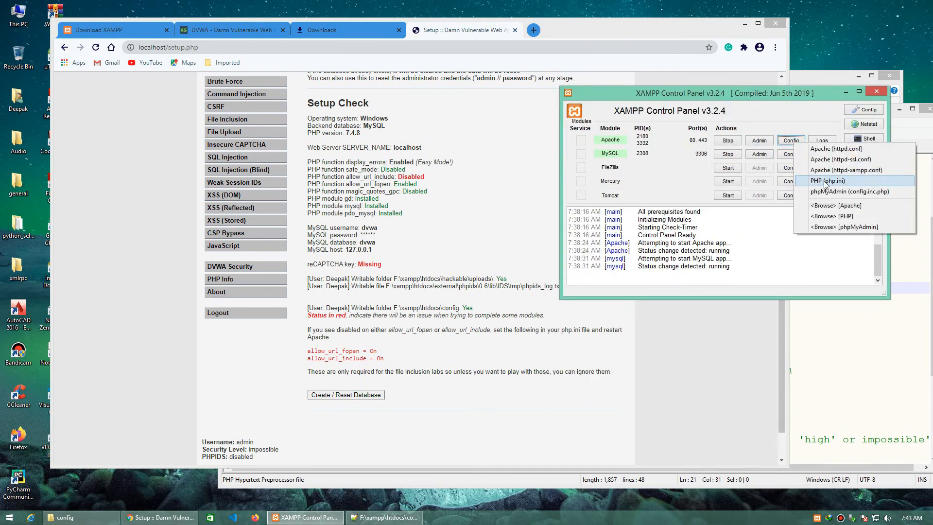
pyautogui.click(825, 181)
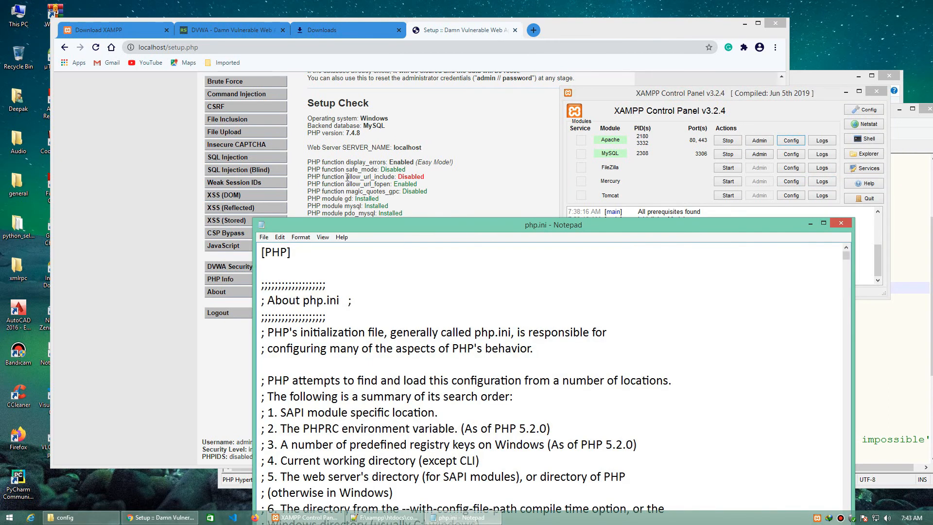
# Step: Copy the name allow_url_include from the DVWA setup page and find that setting in php.ini
pyautogui.click(347, 177)
pyautogui.moveTo(345, 177); pyautogui.dragTo(397, 178)
pyautogui.rightClick(397, 178)
pyautogui.click(413, 187)
pyautogui.click(815, 316)
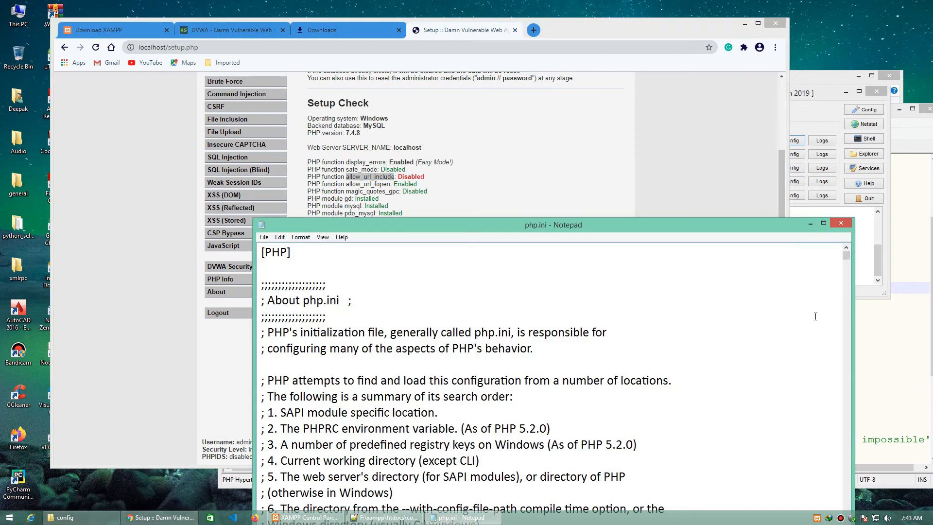
pyautogui.hotkey('ctrl', 'f')
pyautogui.hotkey('ctrl', 'v')
pyautogui.click(434, 325)
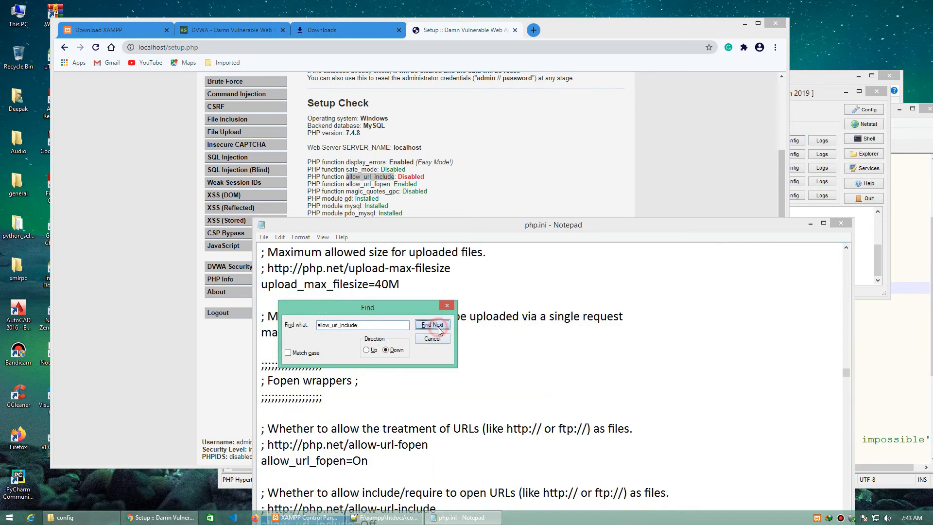
pyautogui.moveTo(481, 226); pyautogui.dragTo(586, 106)
pyautogui.scroll(-4, 557, 286)
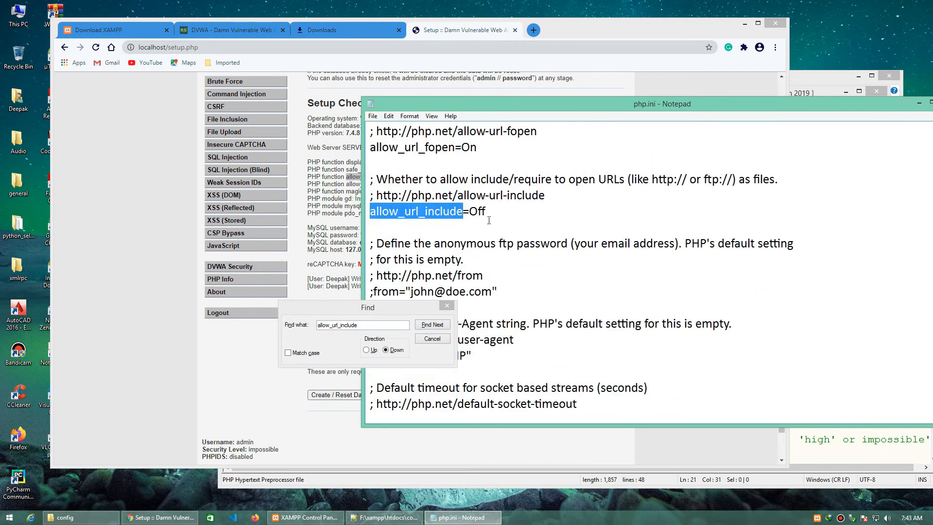
# Step: Set allow_url_include to On in php.ini and close the Find dialog
pyautogui.moveTo(493, 211); pyautogui.dragTo(466, 216)
pyautogui.press('BackSpace')
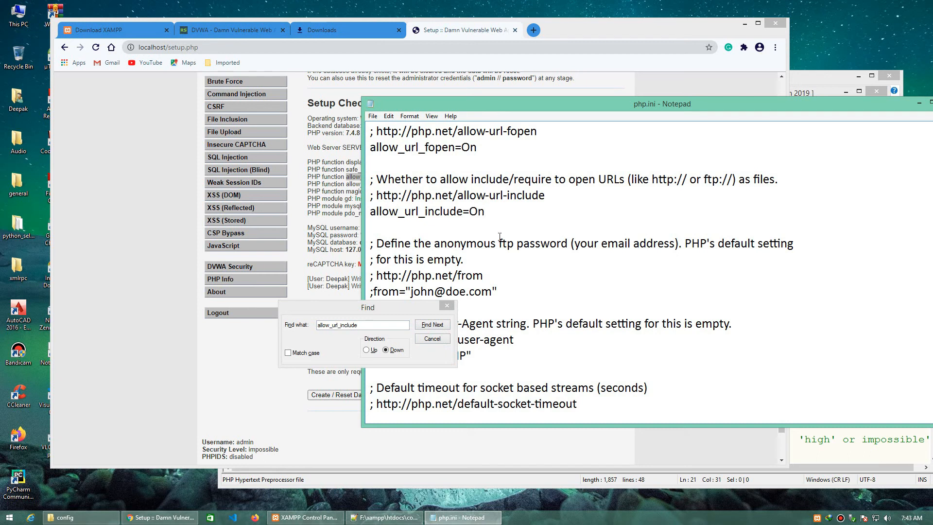
pyautogui.click(432, 339)
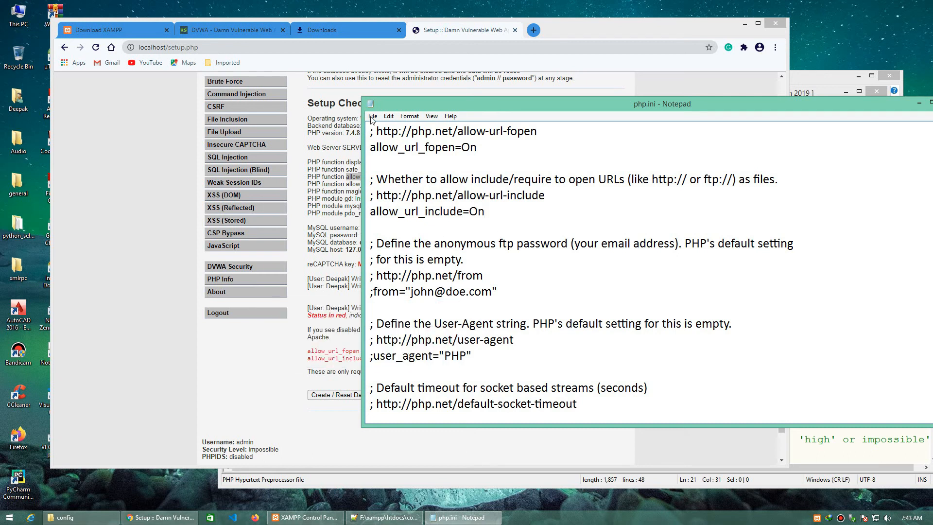
# Step: Save php.ini and exit Notepad
pyautogui.click(372, 117)
pyautogui.click(388, 148)
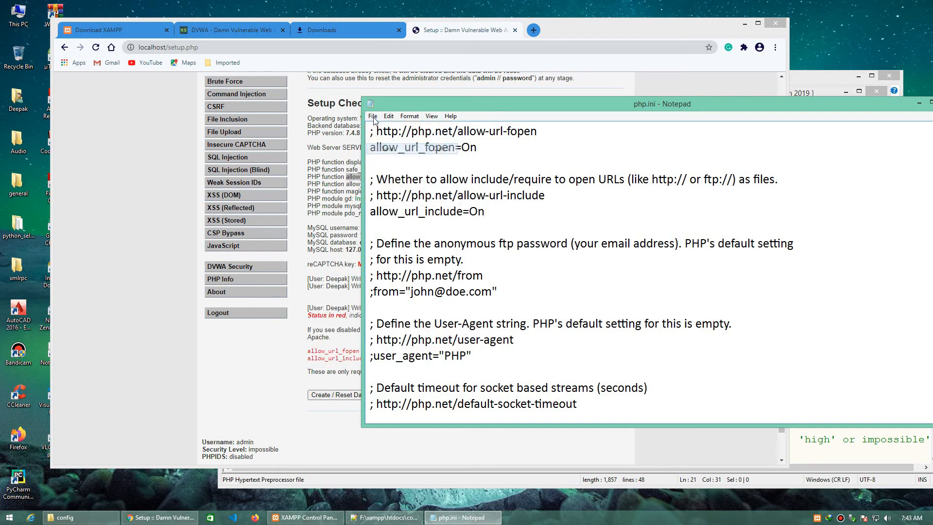
pyautogui.click(373, 117)
pyautogui.click(386, 198)
# Step: Restart the Apache module in the XAMPP Control Panel by stopping it and starting it again
pyautogui.click(829, 248)
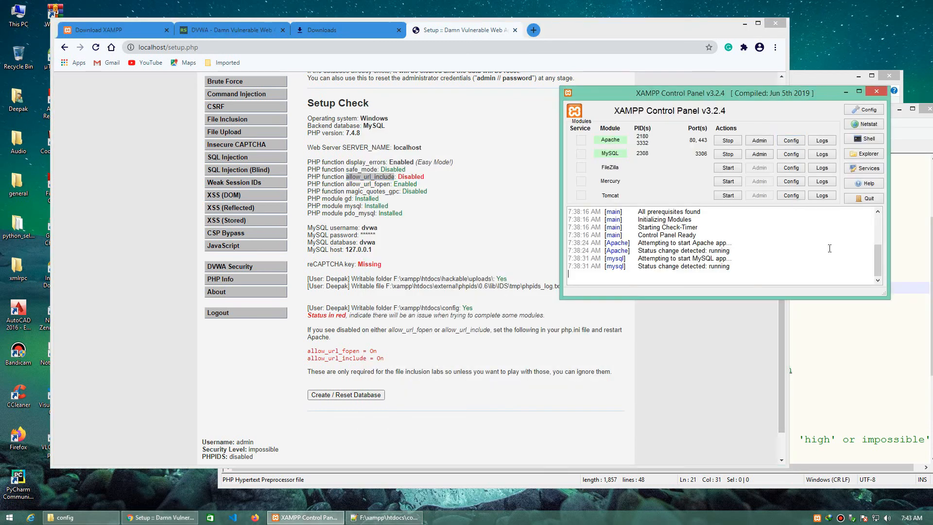
pyautogui.click(730, 140)
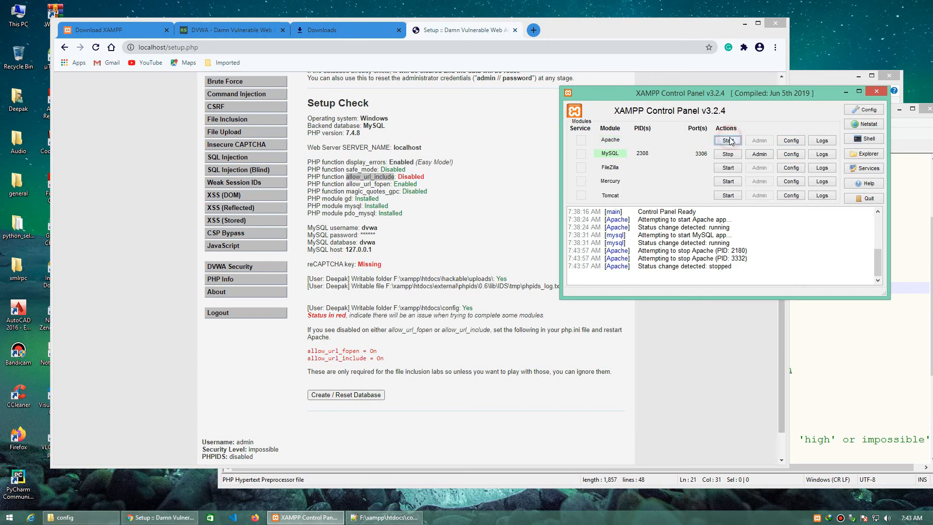
pyautogui.click(728, 140)
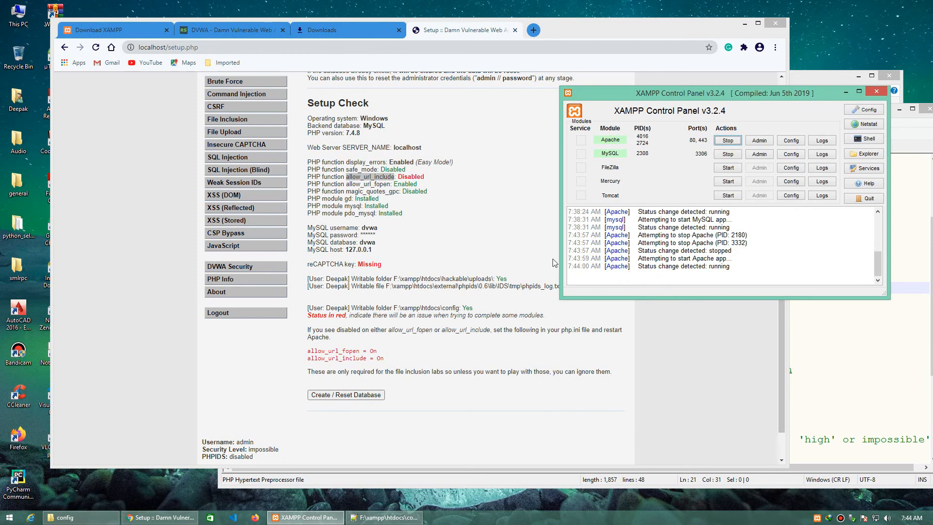
# Step: Reload the DVWA setup page in Chrome and review the PHP function statuses under Setup Check
pyautogui.click(477, 204)
pyautogui.rightClick(475, 186)
pyautogui.click(494, 217)
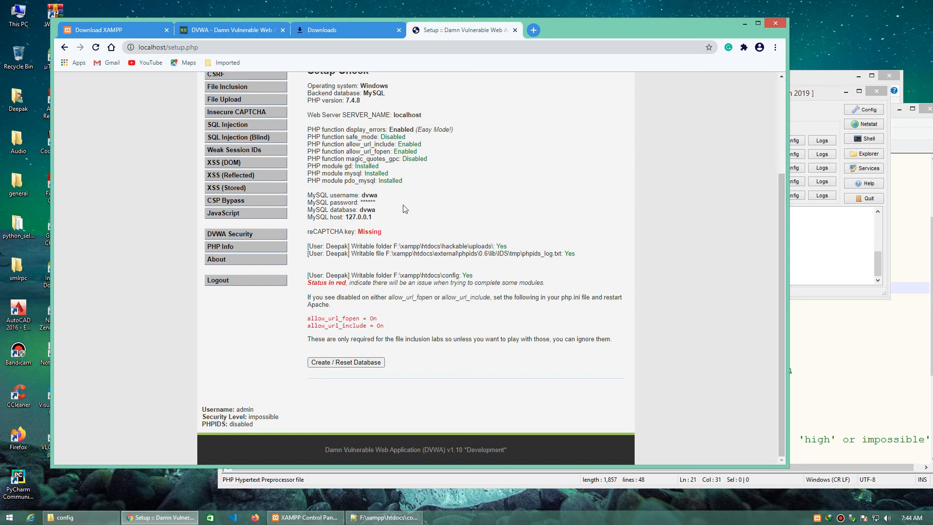
pyautogui.scroll(2, 299, 214)
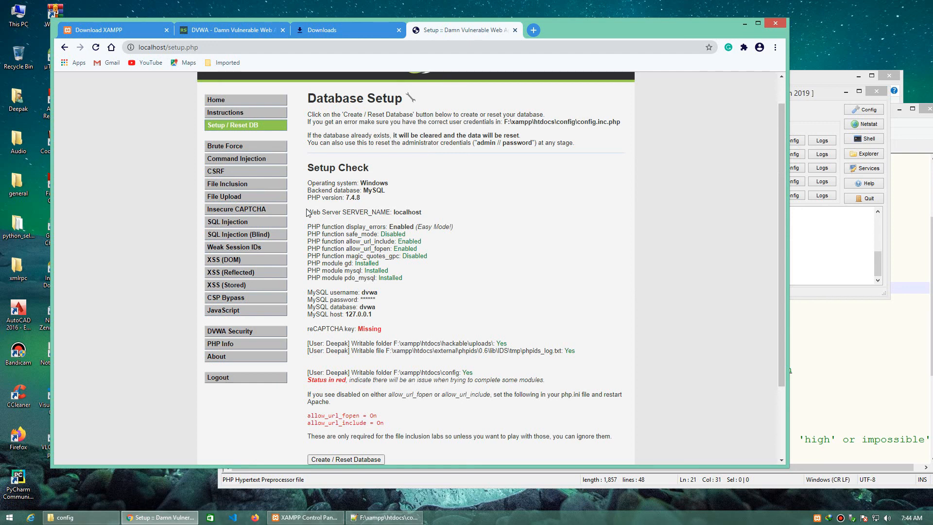
pyautogui.scroll(1, 306, 212)
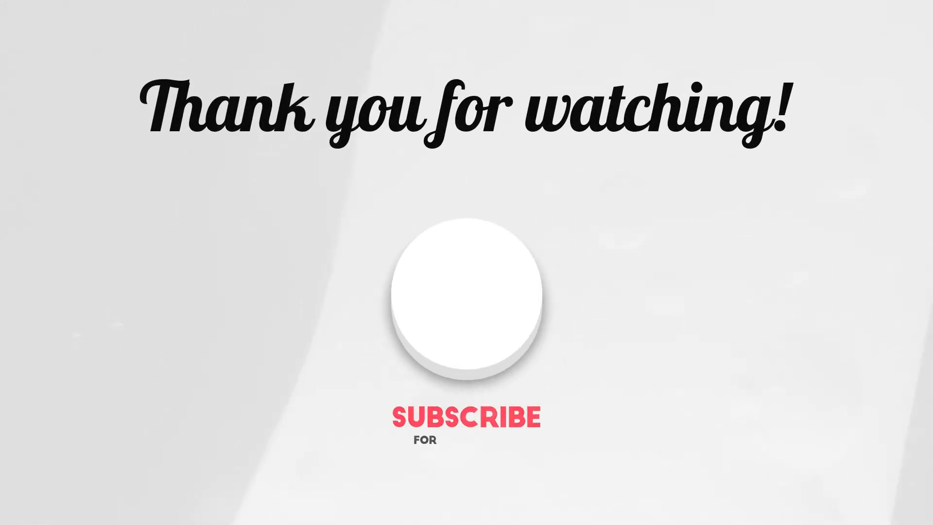